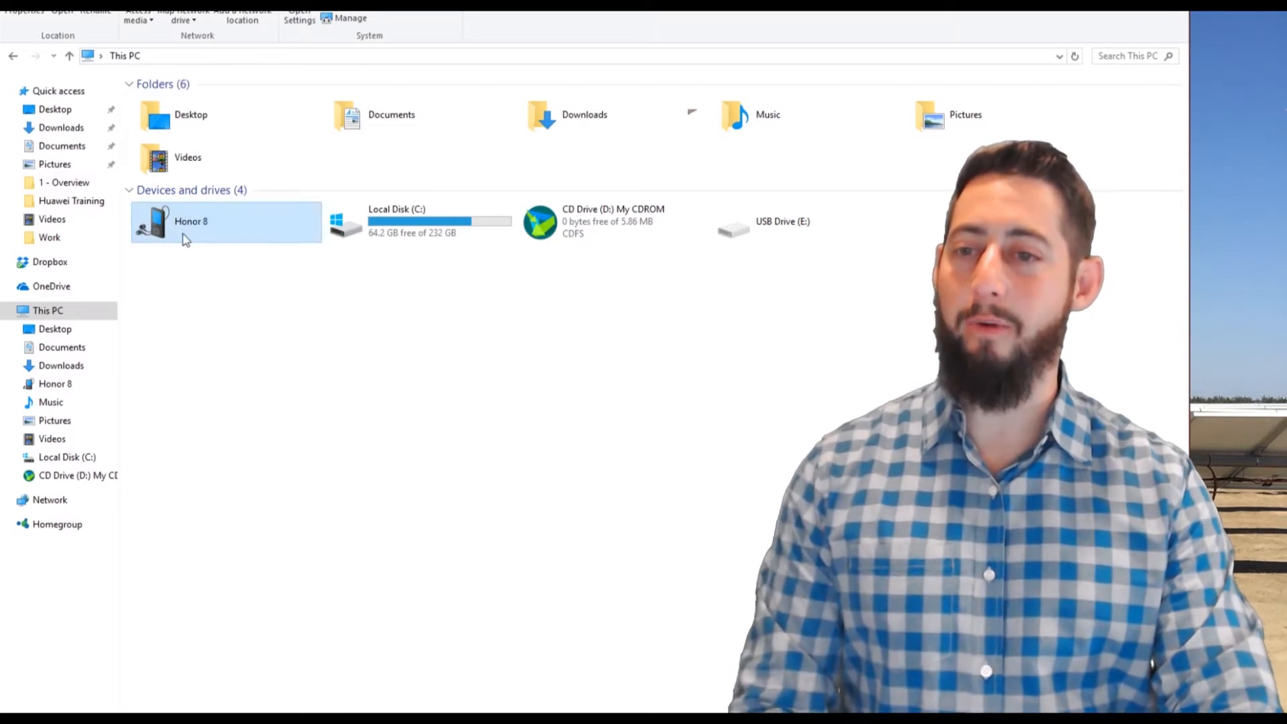
Browse the Honor 8 phone's internal storage to the csv folder inside inverterapp's sun2000app_download folder.
{"action": "double_click", "coordinate": [186, 240]}
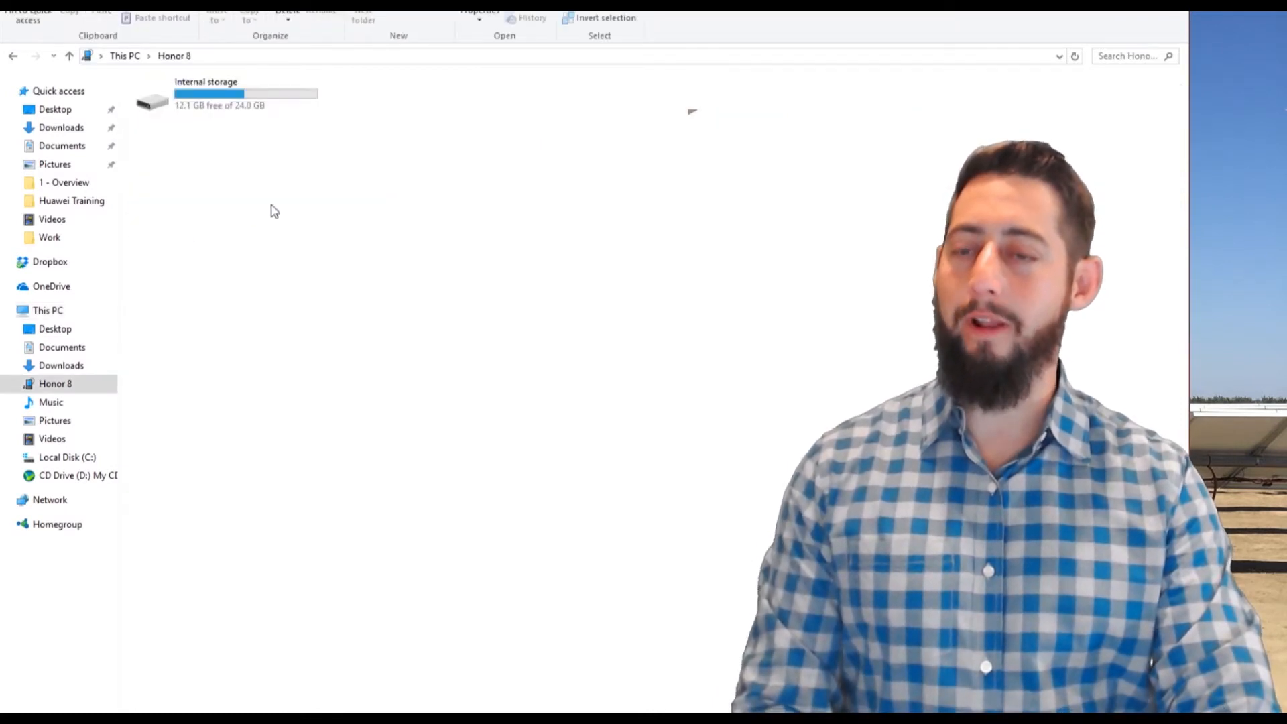
{"action": "double_click", "coordinate": [211, 105]}
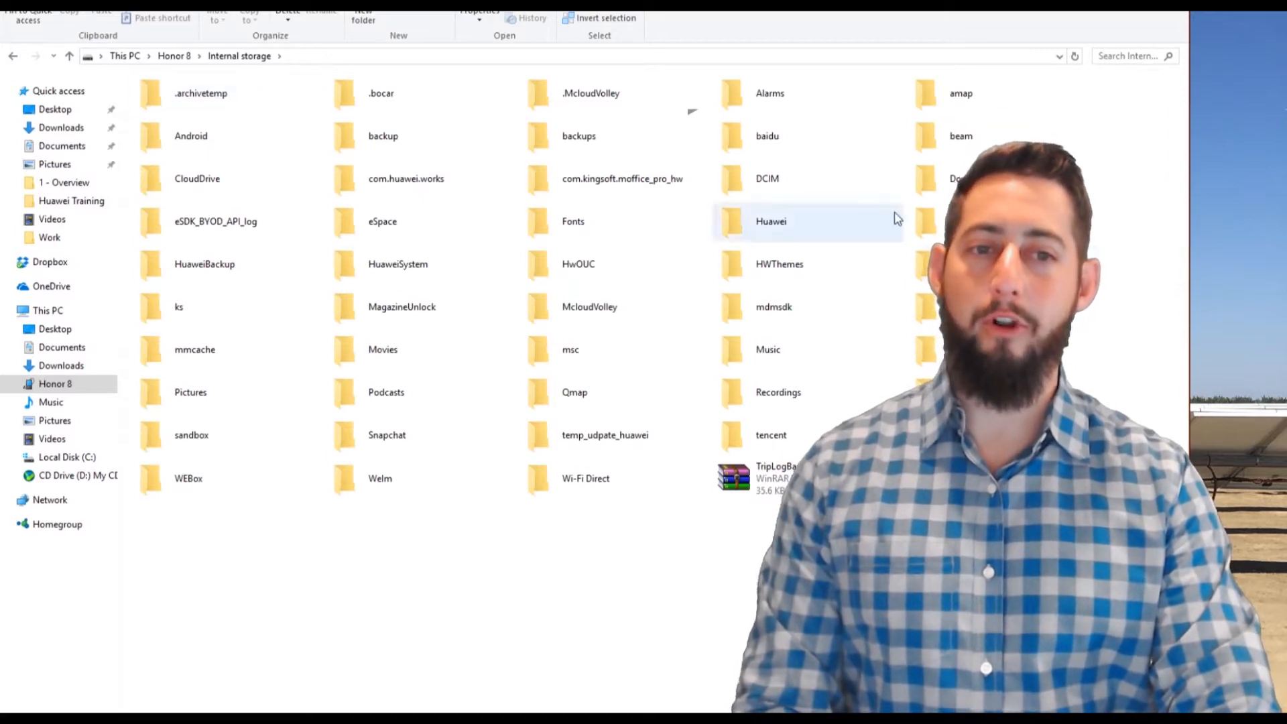
{"action": "double_click", "coordinate": [928, 264]}
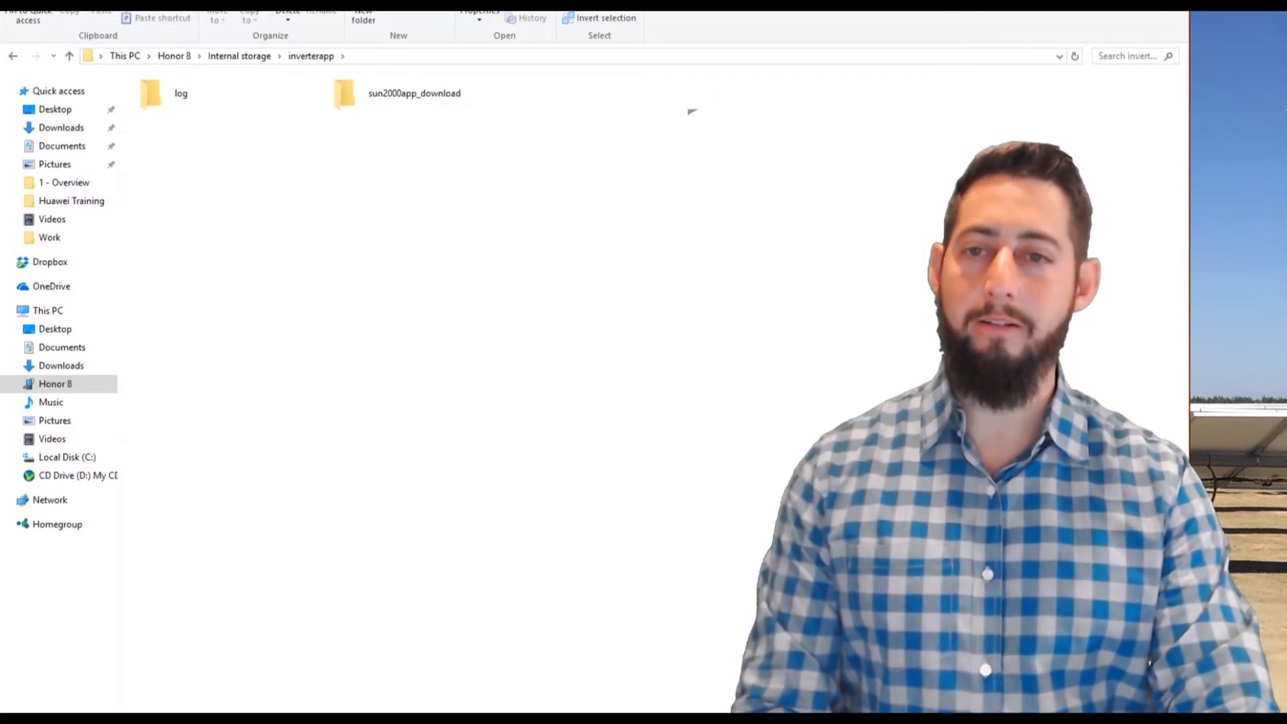
{"action": "double_click", "coordinate": [391, 110]}
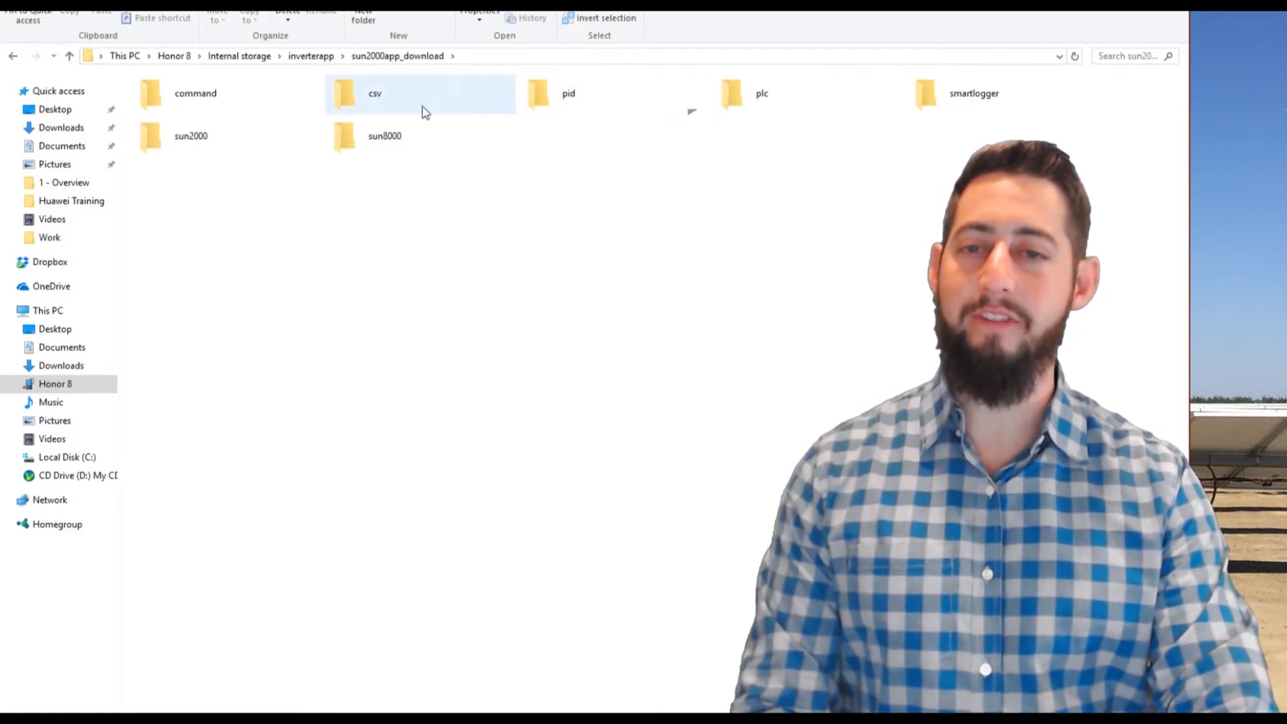
{"action": "double_click", "coordinate": [395, 109]}
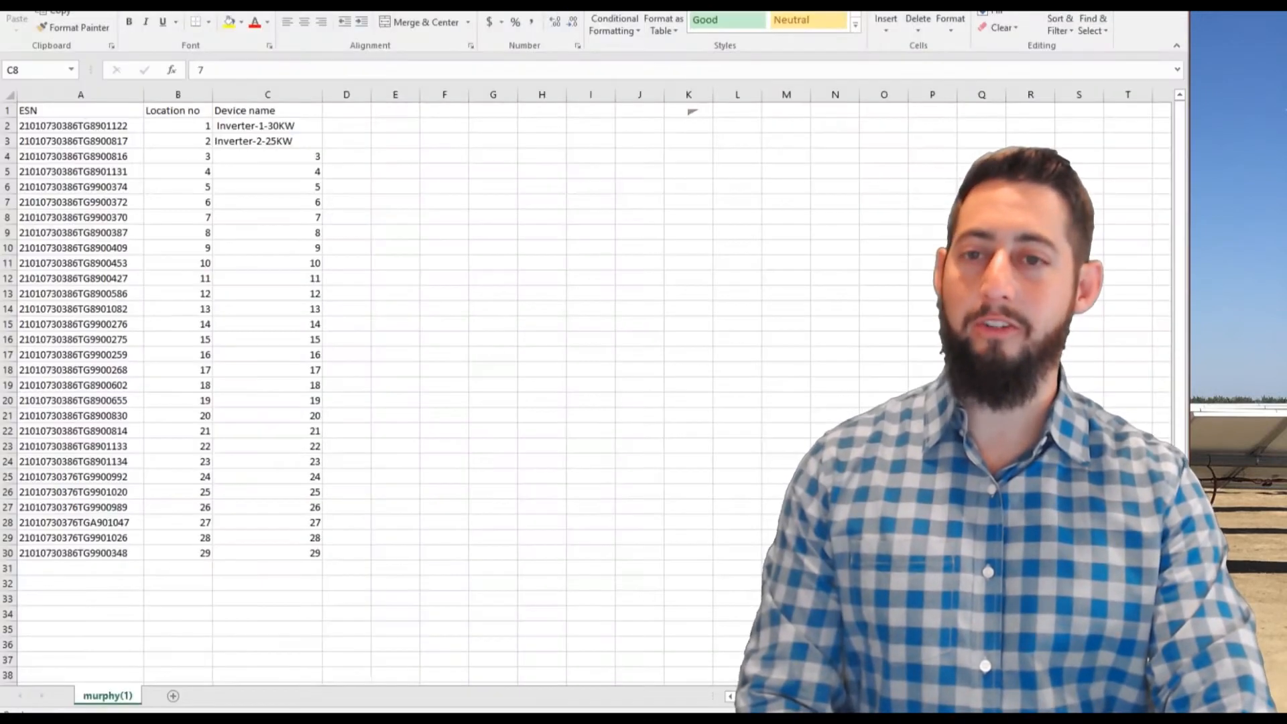
Examine the layout of the inverter spreadsheet, especially the serial numbers in the ESN column.
{"action": "left_click", "coordinate": [392, 599]}
{"action": "left_click", "coordinate": [266, 128]}
{"action": "left_click", "coordinate": [289, 220]}
{"action": "left_click", "coordinate": [362, 335]}
{"action": "left_click", "coordinate": [305, 404]}
{"action": "left_click", "coordinate": [173, 243]}
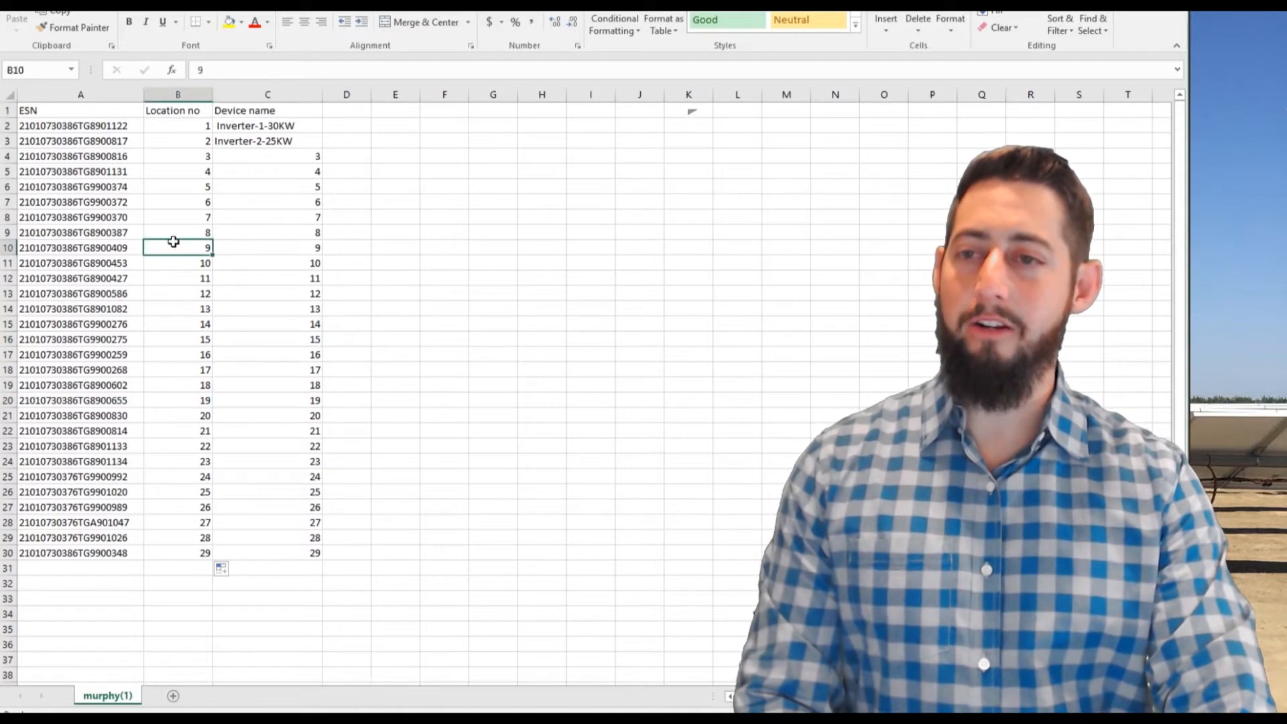
{"action": "left_click", "coordinate": [91, 114]}
{"action": "left_click_drag", "start_coordinate": [92, 114], "coordinate": [97, 173]}
{"action": "left_click", "coordinate": [109, 217]}
{"action": "left_click_drag", "start_coordinate": [118, 127], "coordinate": [123, 200]}
{"action": "left_click", "coordinate": [114, 245]}
{"action": "left_click", "coordinate": [101, 325]}
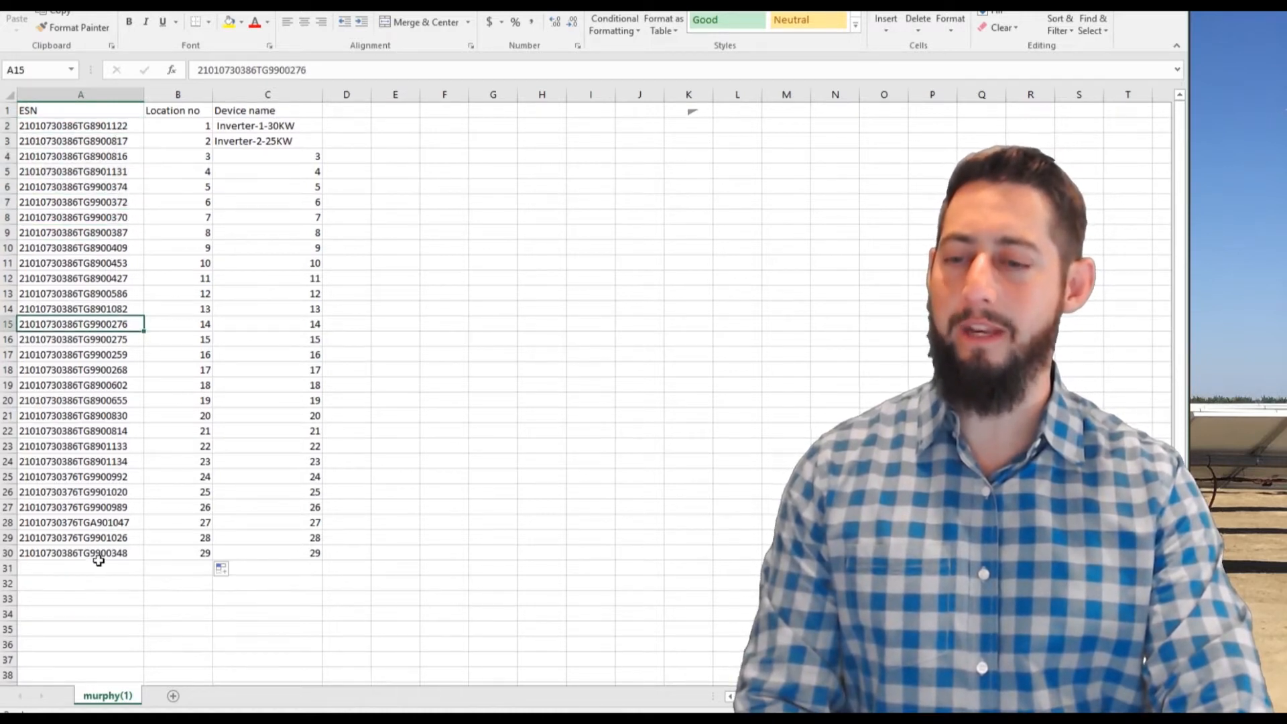
{"action": "left_click", "coordinate": [90, 401]}
{"action": "left_click", "coordinate": [91, 492]}
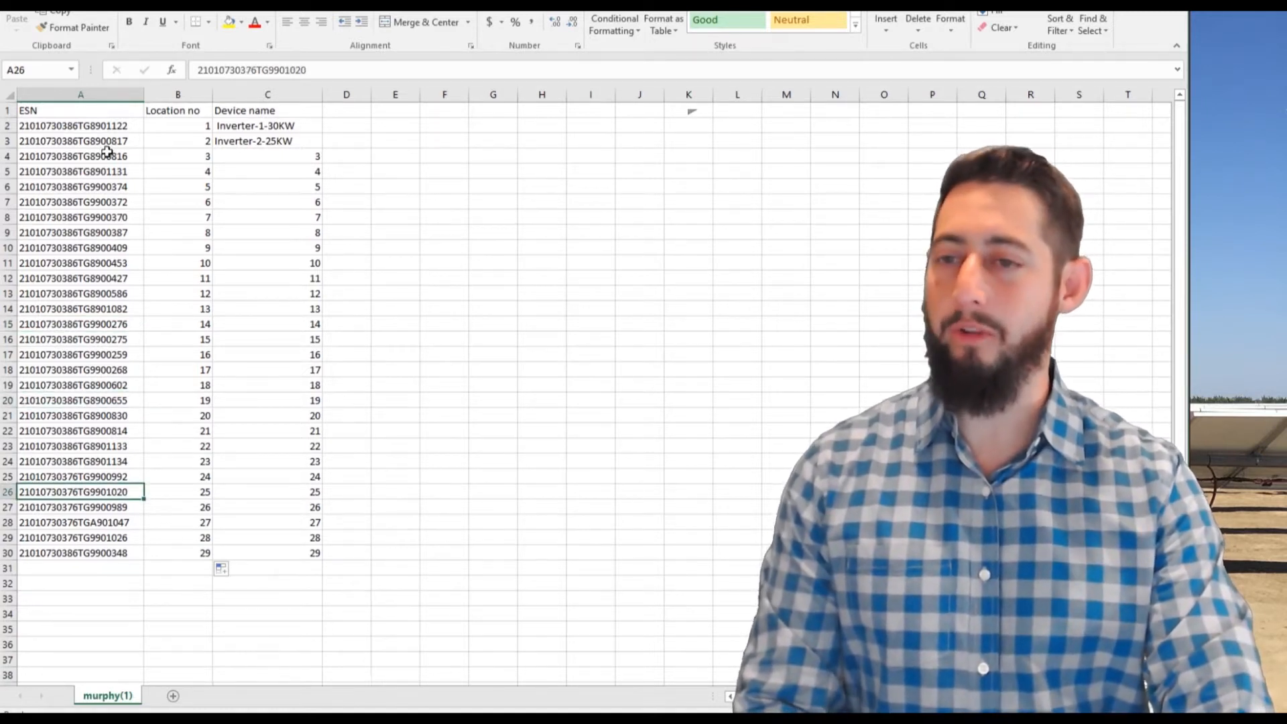
{"action": "left_click", "coordinate": [121, 126]}
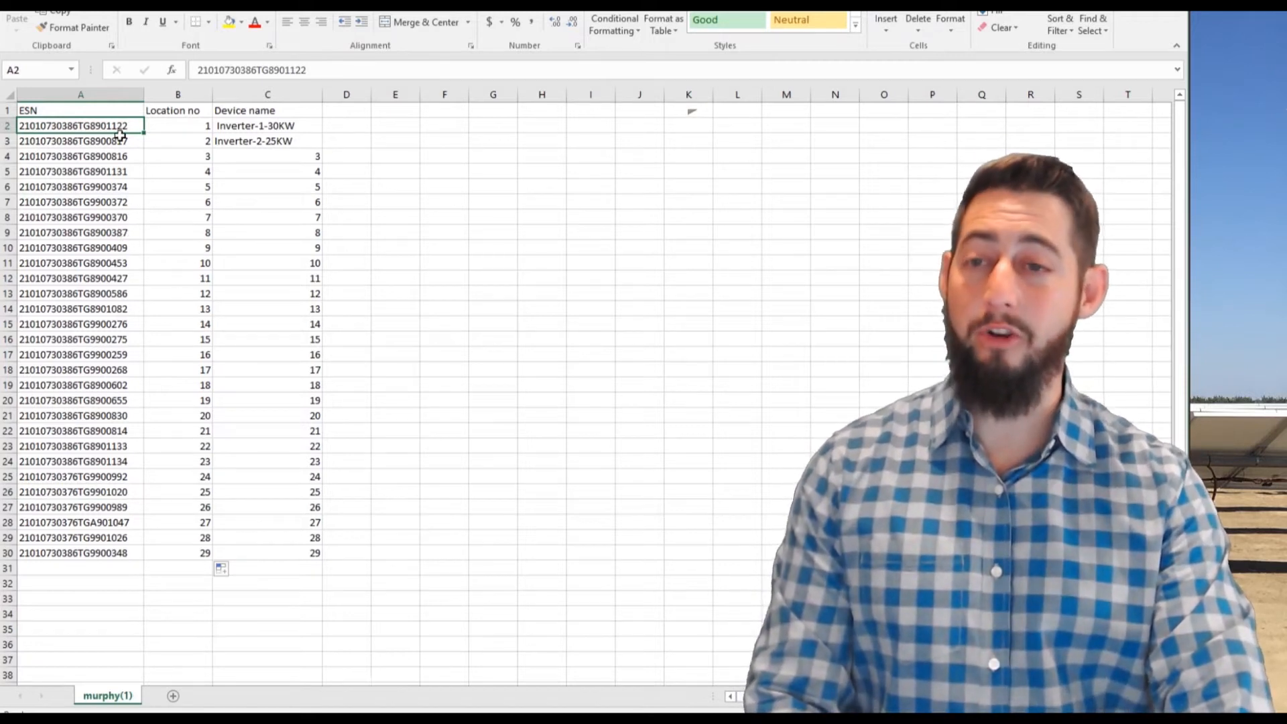
Examine the Location no column and how its numbers are assigned to the first inverters.
{"action": "left_click", "coordinate": [193, 122]}
{"action": "left_click", "coordinate": [193, 113]}
{"action": "left_click", "coordinate": [192, 123]}
{"action": "left_click", "coordinate": [193, 111]}
{"action": "left_click", "coordinate": [190, 128]}
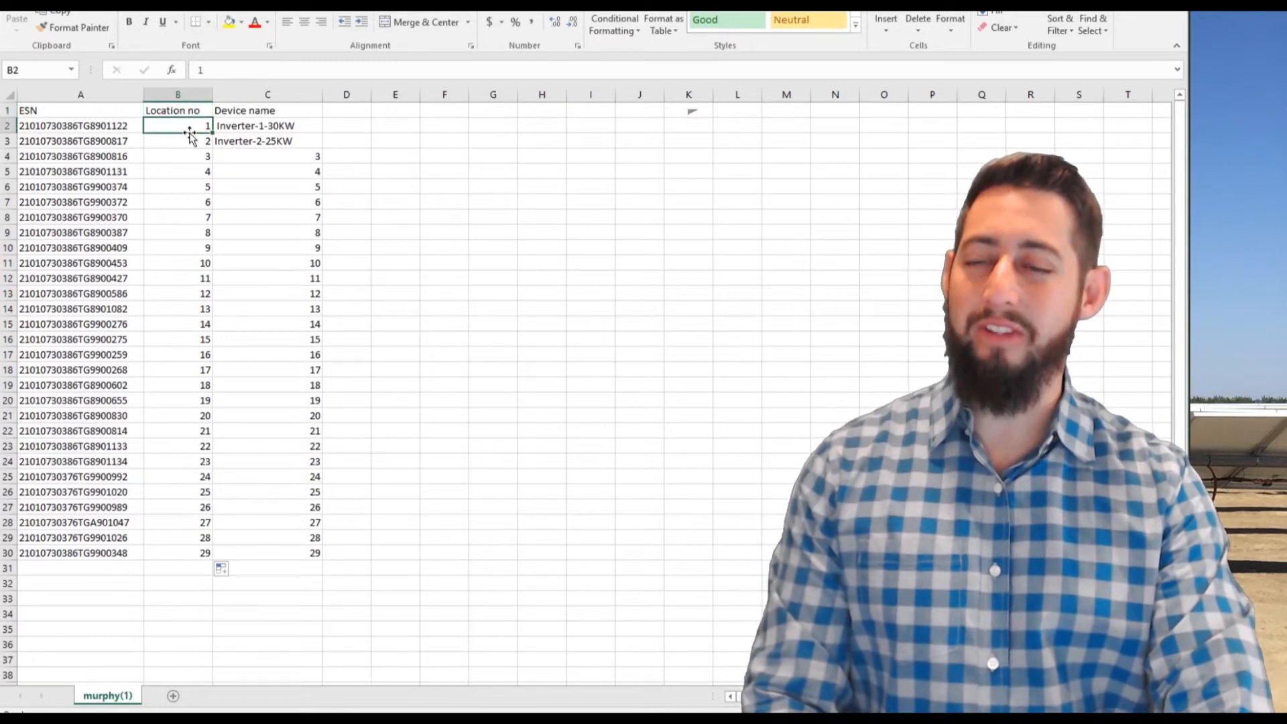
{"action": "left_click", "coordinate": [193, 153]}
{"action": "left_click", "coordinate": [189, 139]}
{"action": "left_click", "coordinate": [193, 126]}
{"action": "left_click", "coordinate": [193, 140]}
{"action": "left_click", "coordinate": [193, 157]}
{"action": "left_click", "coordinate": [194, 170]}
{"action": "left_click", "coordinate": [193, 199]}
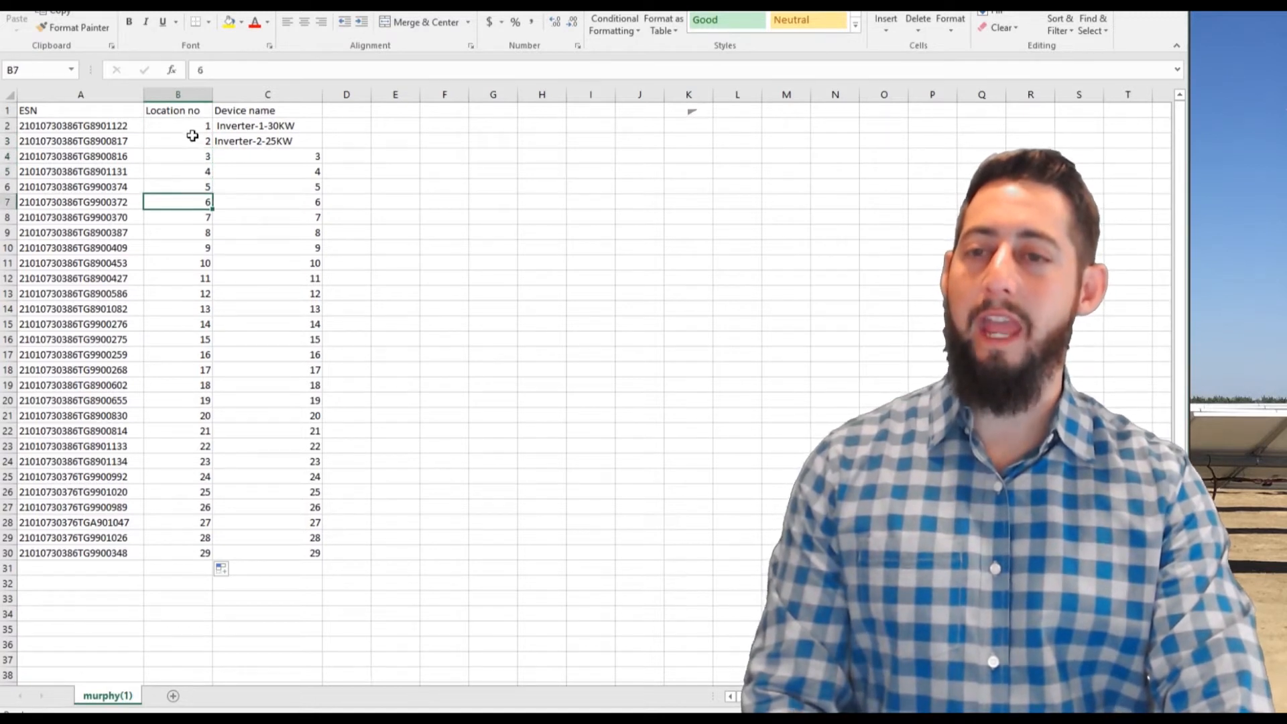
{"action": "left_click", "coordinate": [193, 128]}
{"action": "left_click_drag", "start_coordinate": [192, 130], "coordinate": [192, 143]}
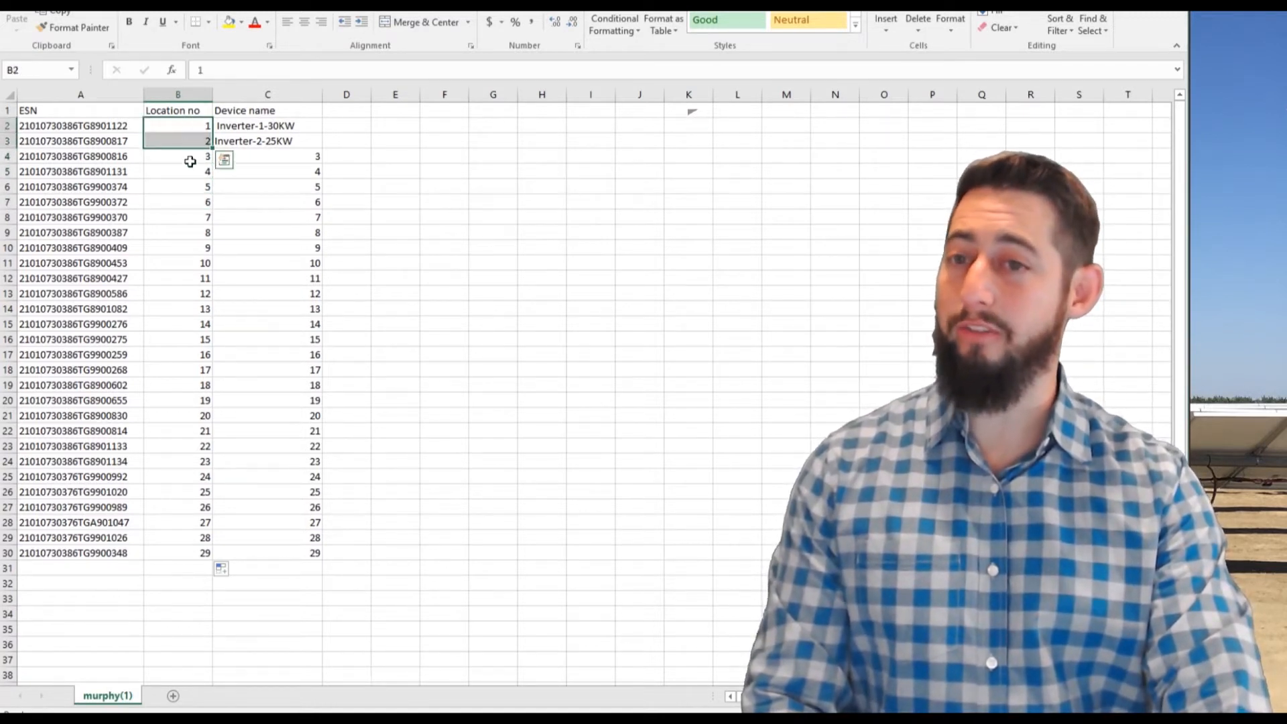
{"action": "left_click", "coordinate": [189, 186]}
Renumber the Location no column starting with 2, 3 and 4 in B2:B4 and fill the series down to 30 in B30.
{"action": "left_click", "coordinate": [187, 124]}
{"action": "type", "text": "2"}
{"action": "key", "text": "Return"}
{"action": "type", "text": "3"}
{"action": "key", "text": "Return"}
{"action": "type", "text": "4"}
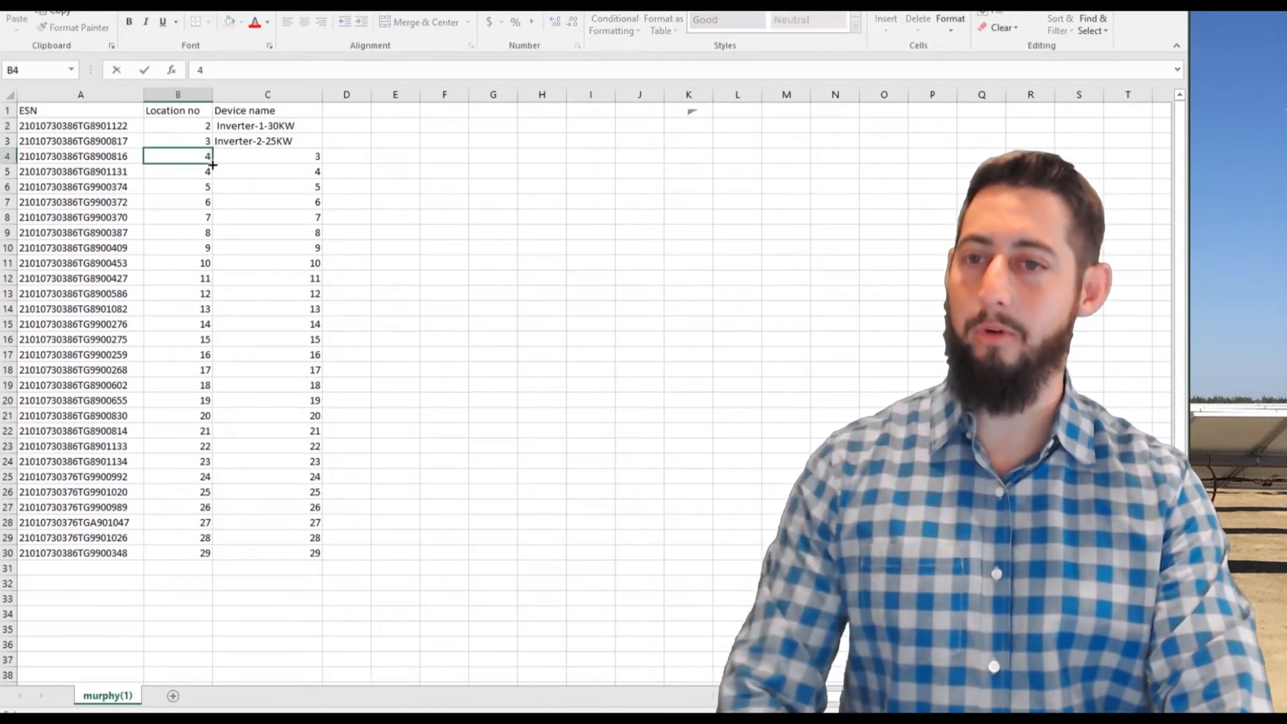
{"action": "left_click_drag", "start_coordinate": [215, 164], "coordinate": [227, 555]}
{"action": "left_click", "coordinate": [164, 354]}
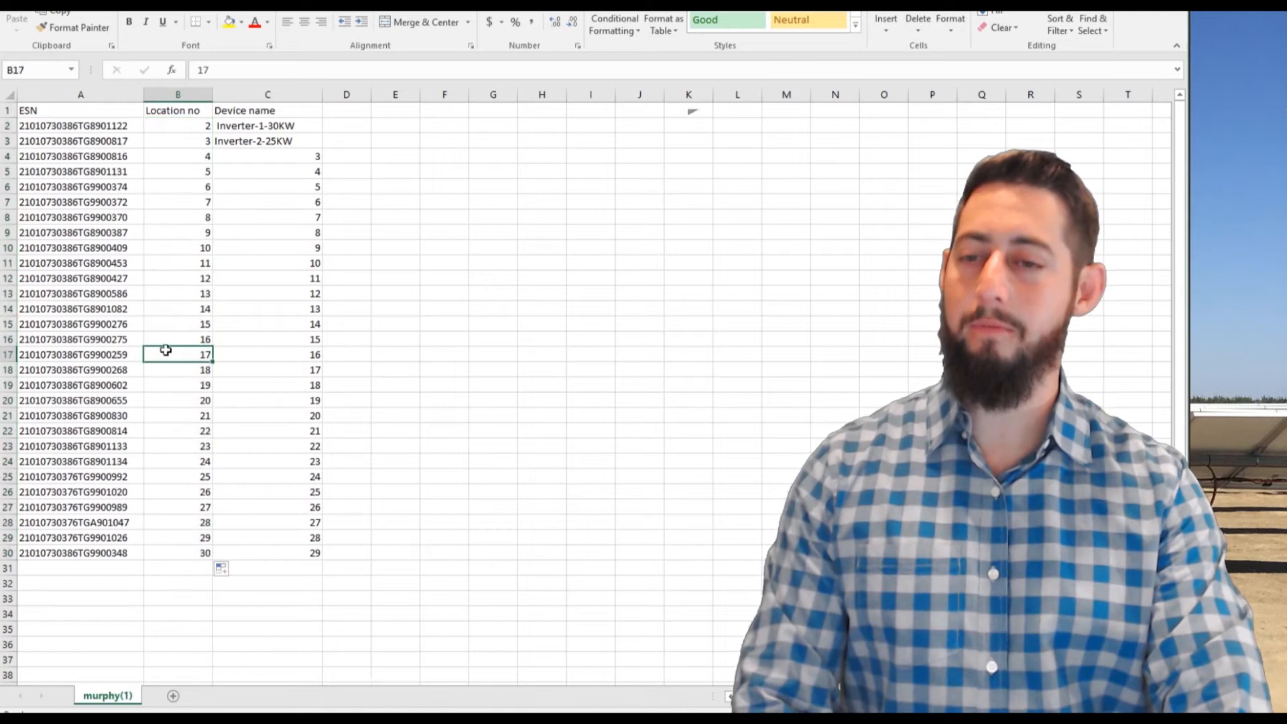
Examine the Device name column, comparing the descriptive inverter names in C2 and C3 with the plain numbers below them.
{"action": "left_click", "coordinate": [278, 352]}
{"action": "left_click", "coordinate": [256, 213]}
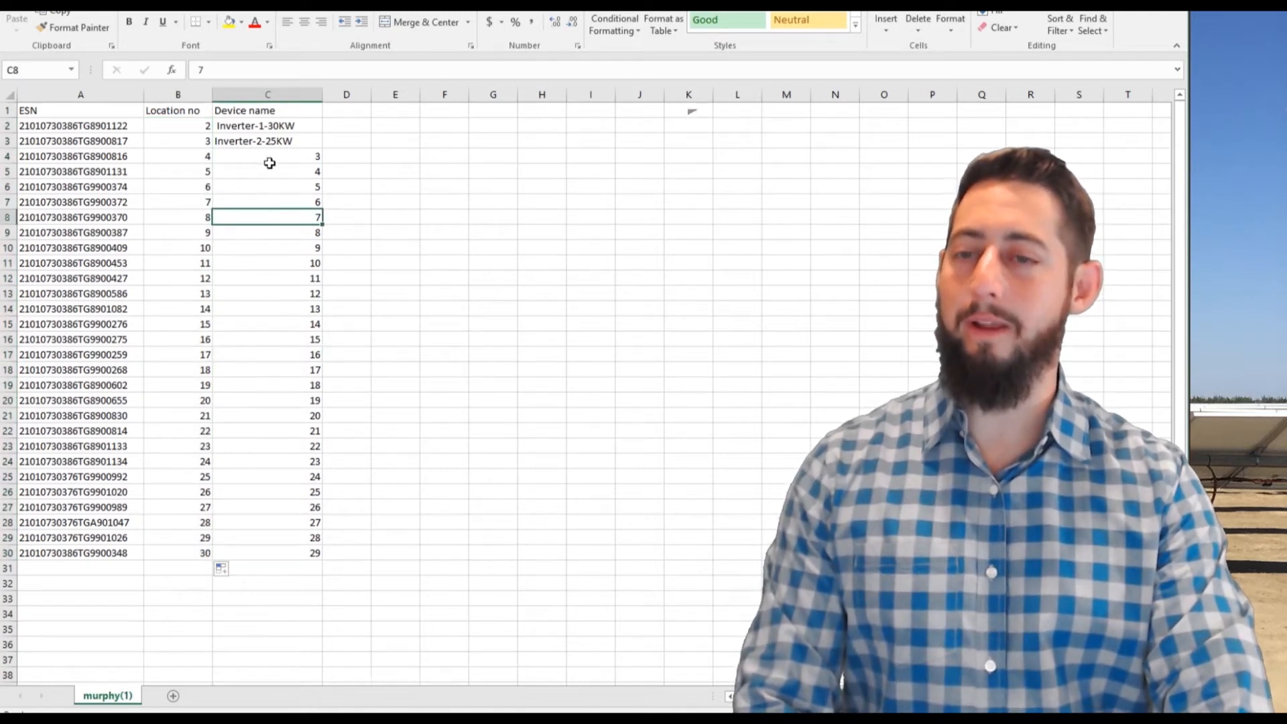
{"action": "left_click", "coordinate": [273, 113]}
{"action": "left_click", "coordinate": [276, 127]}
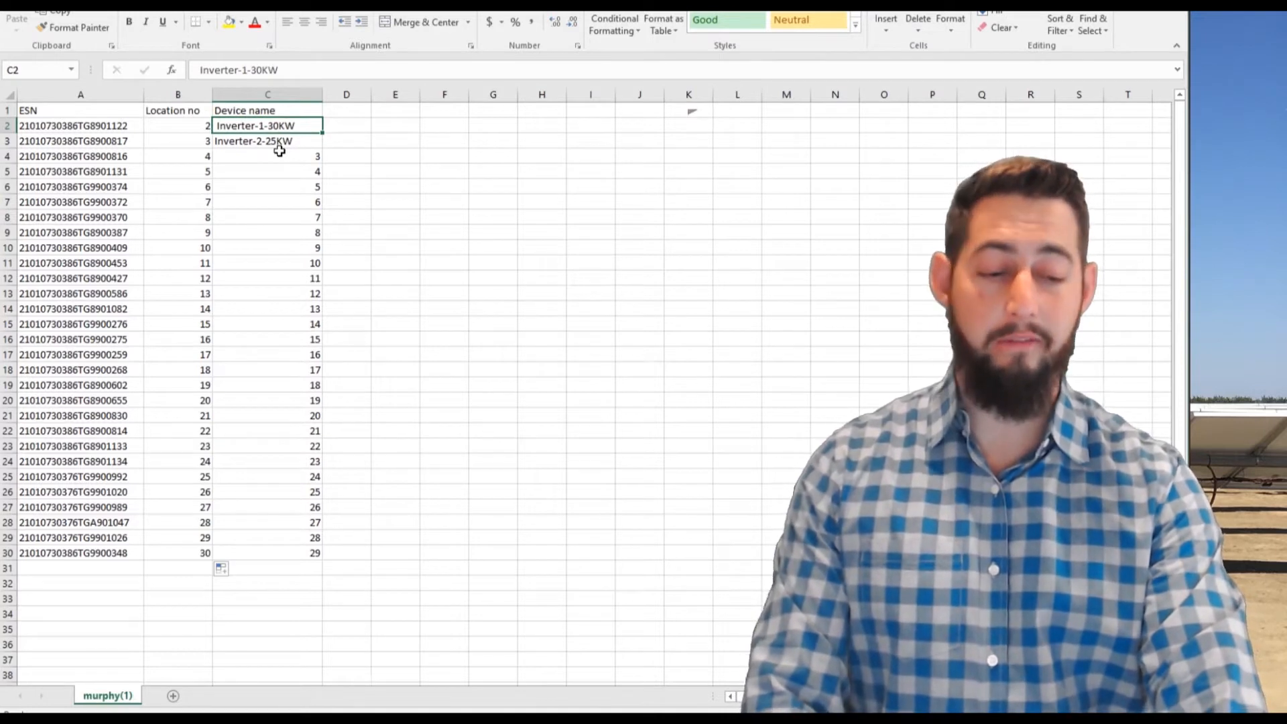
{"action": "left_click", "coordinate": [278, 136]}
{"action": "left_click", "coordinate": [277, 129]}
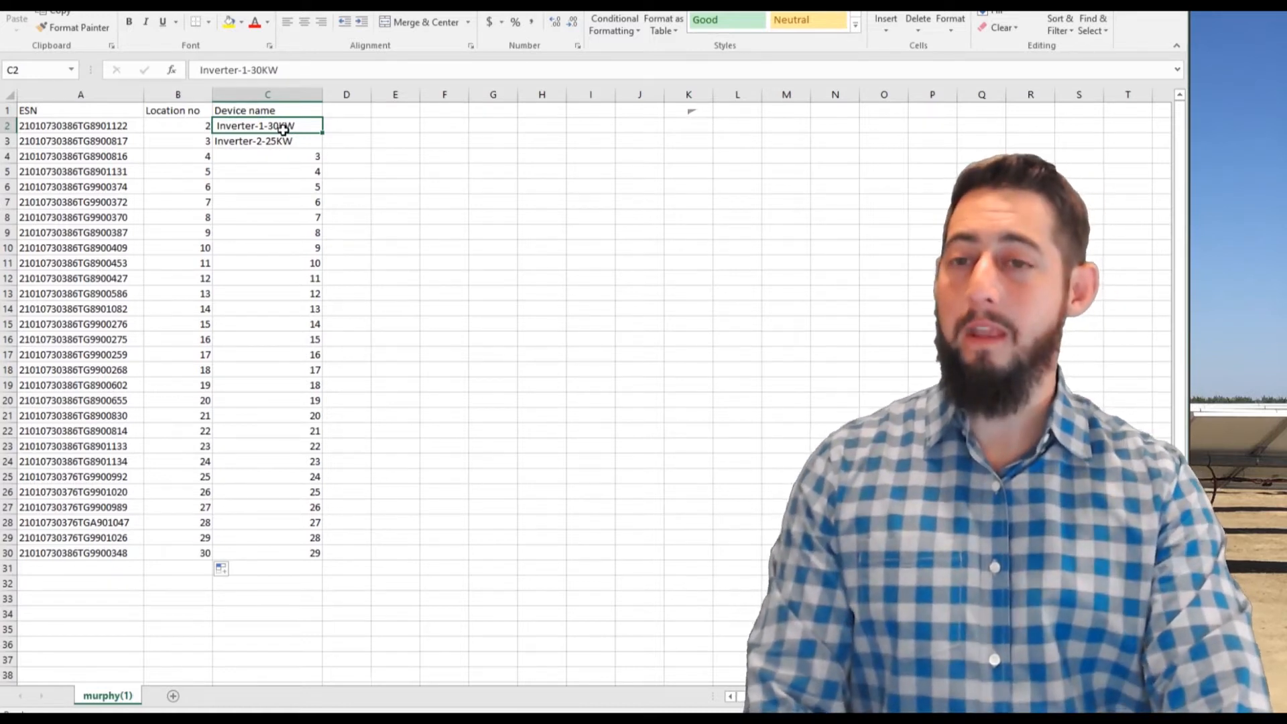
{"action": "left_click", "coordinate": [282, 154]}
{"action": "left_click", "coordinate": [287, 143]}
{"action": "left_click", "coordinate": [290, 129]}
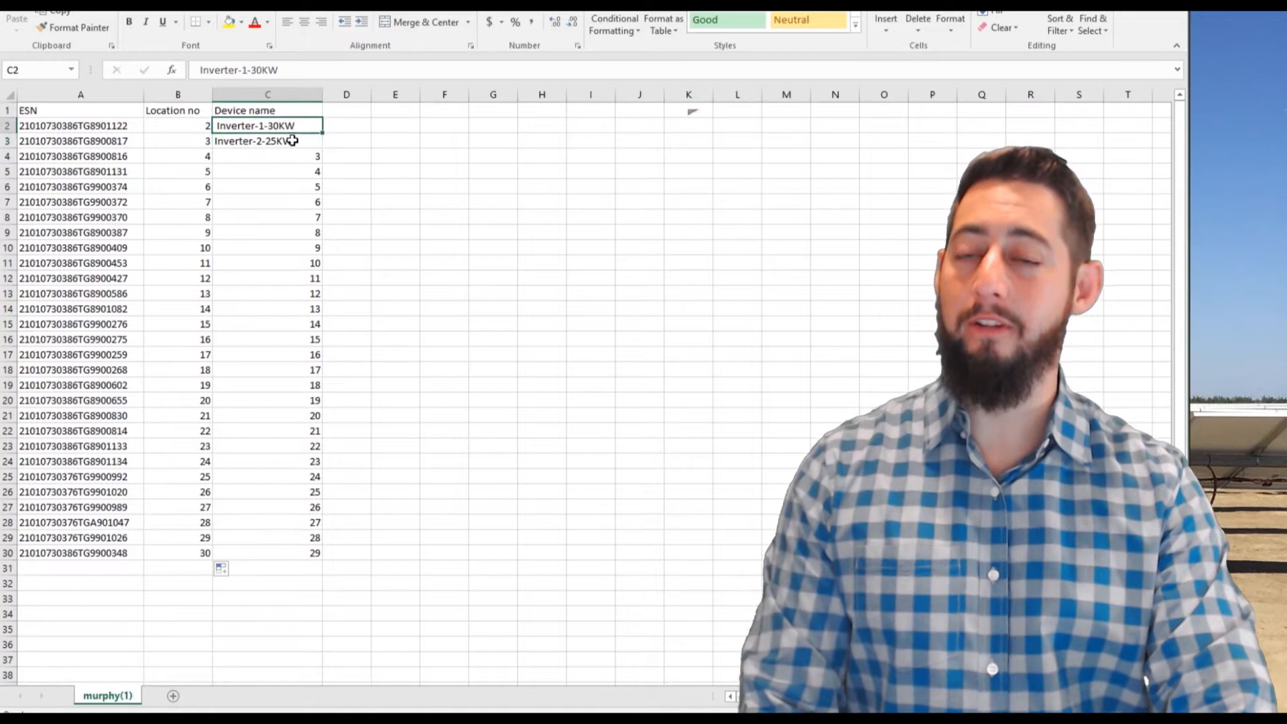
{"action": "left_click", "coordinate": [293, 138]}
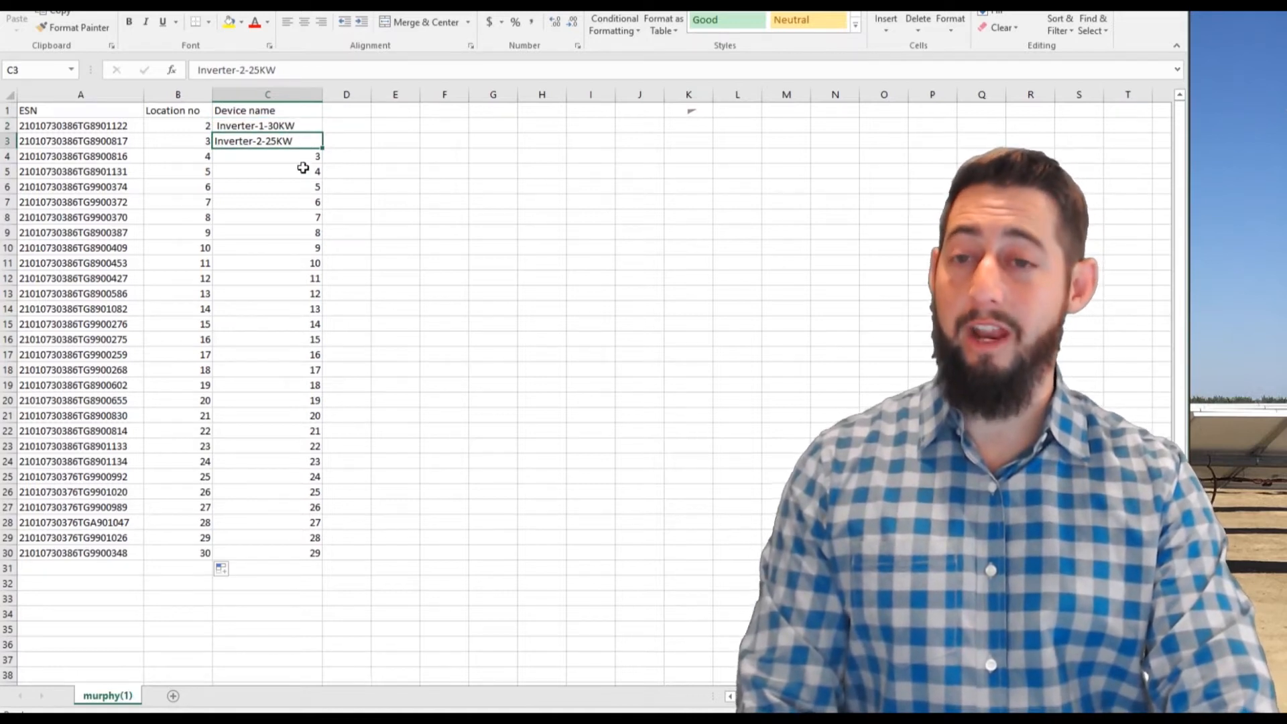
{"action": "left_click", "coordinate": [303, 157]}
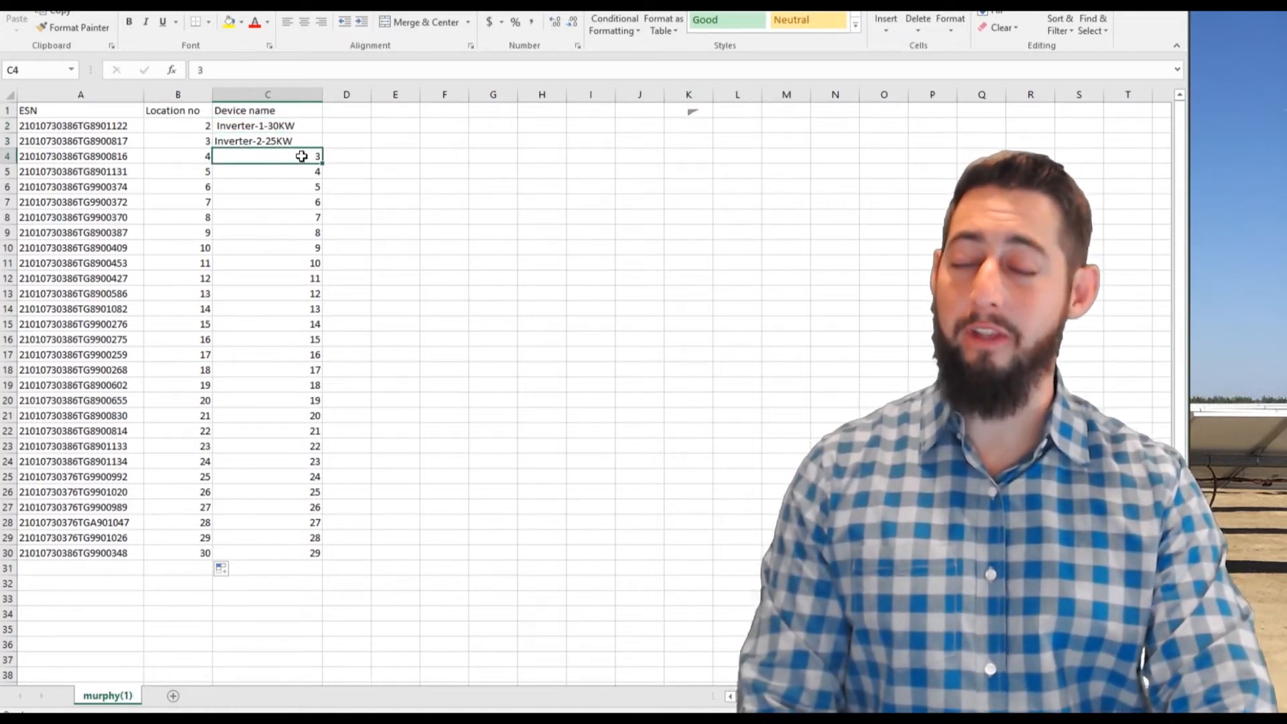
{"action": "left_click", "coordinate": [301, 175]}
{"action": "left_click", "coordinate": [297, 159]}
{"action": "left_click", "coordinate": [284, 143]}
{"action": "left_click", "coordinate": [281, 126]}
{"action": "left_click", "coordinate": [284, 140]}
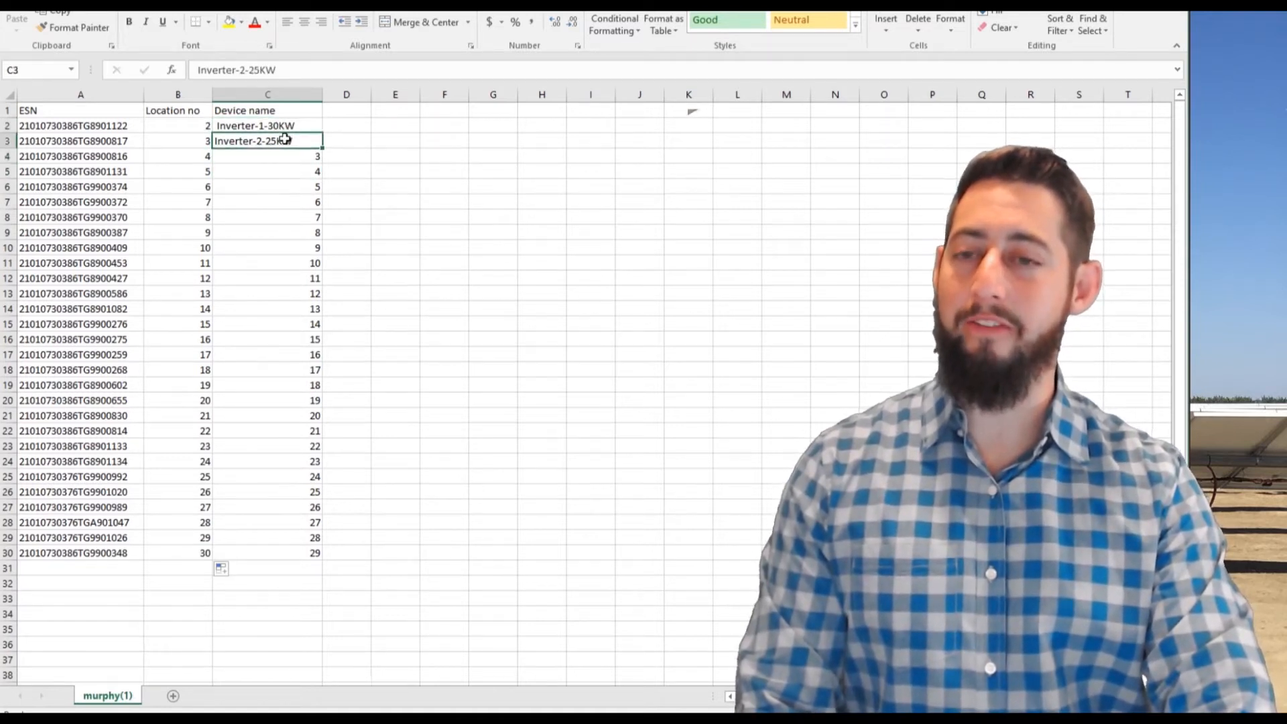
{"action": "left_click", "coordinate": [308, 188]}
{"action": "left_click", "coordinate": [302, 145]}
{"action": "left_click", "coordinate": [303, 128]}
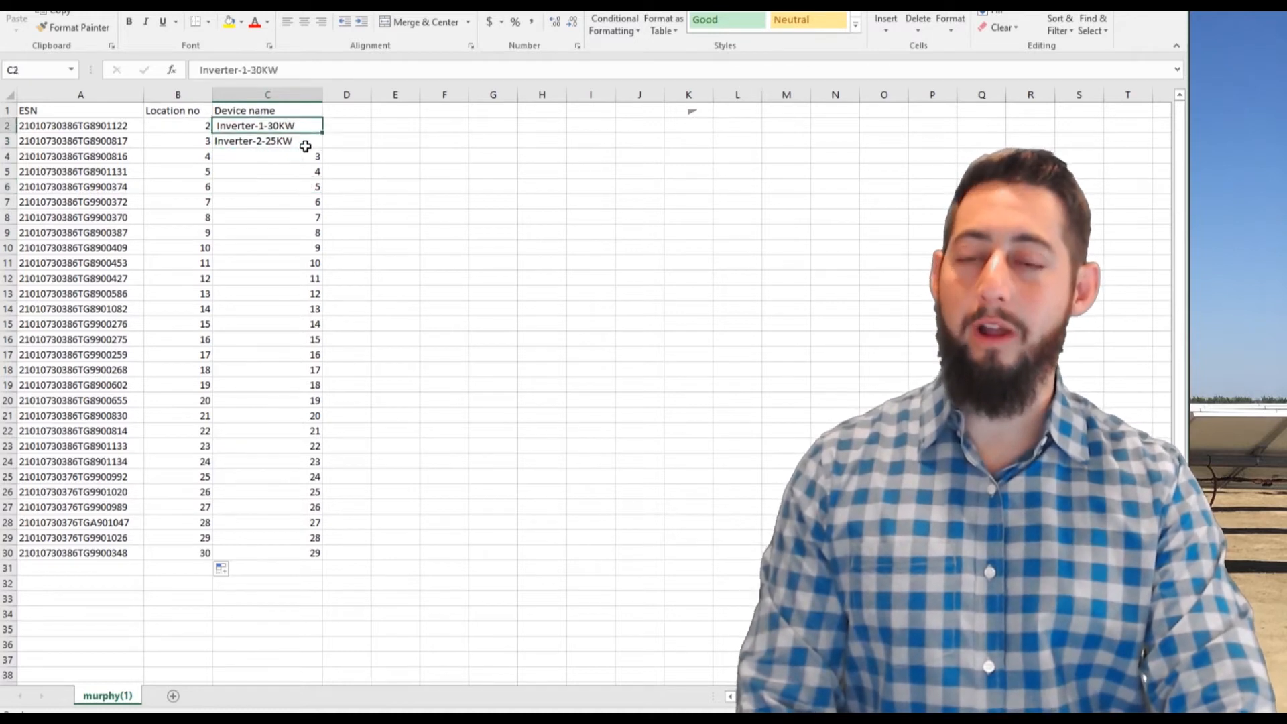
{"action": "left_click", "coordinate": [274, 554]}
{"action": "left_click", "coordinate": [308, 206]}
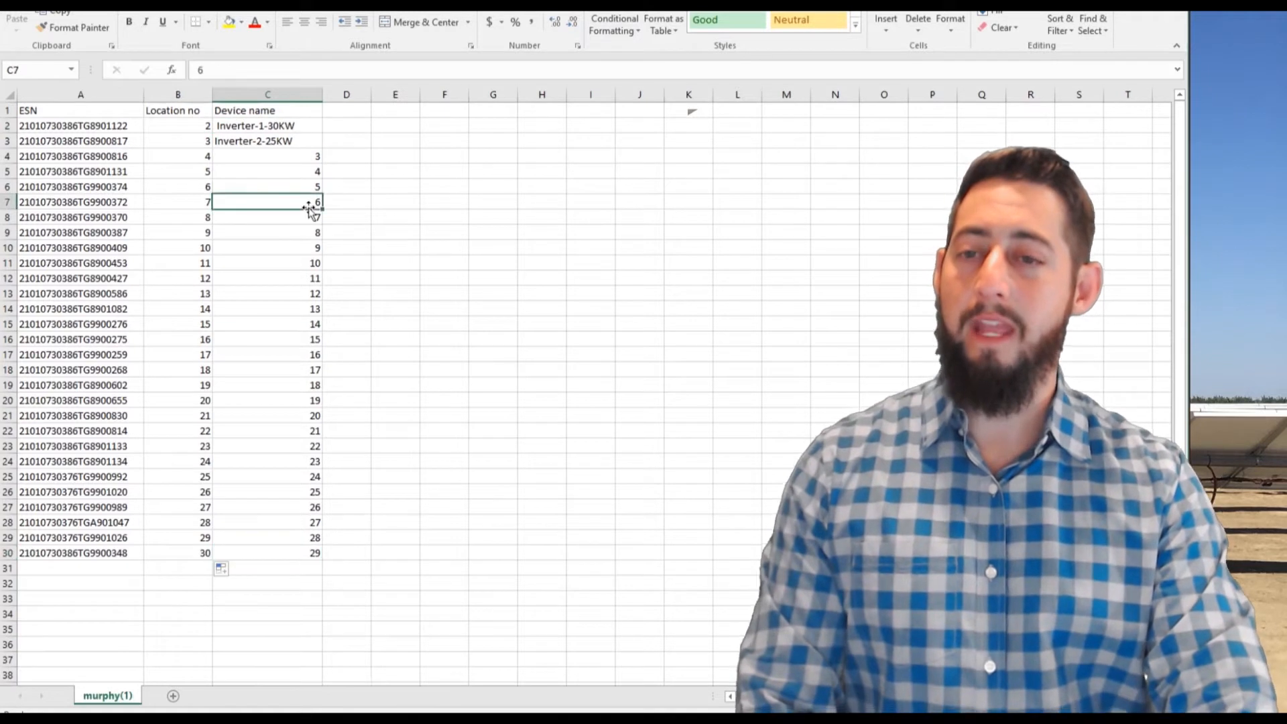
{"action": "left_click", "coordinate": [312, 244]}
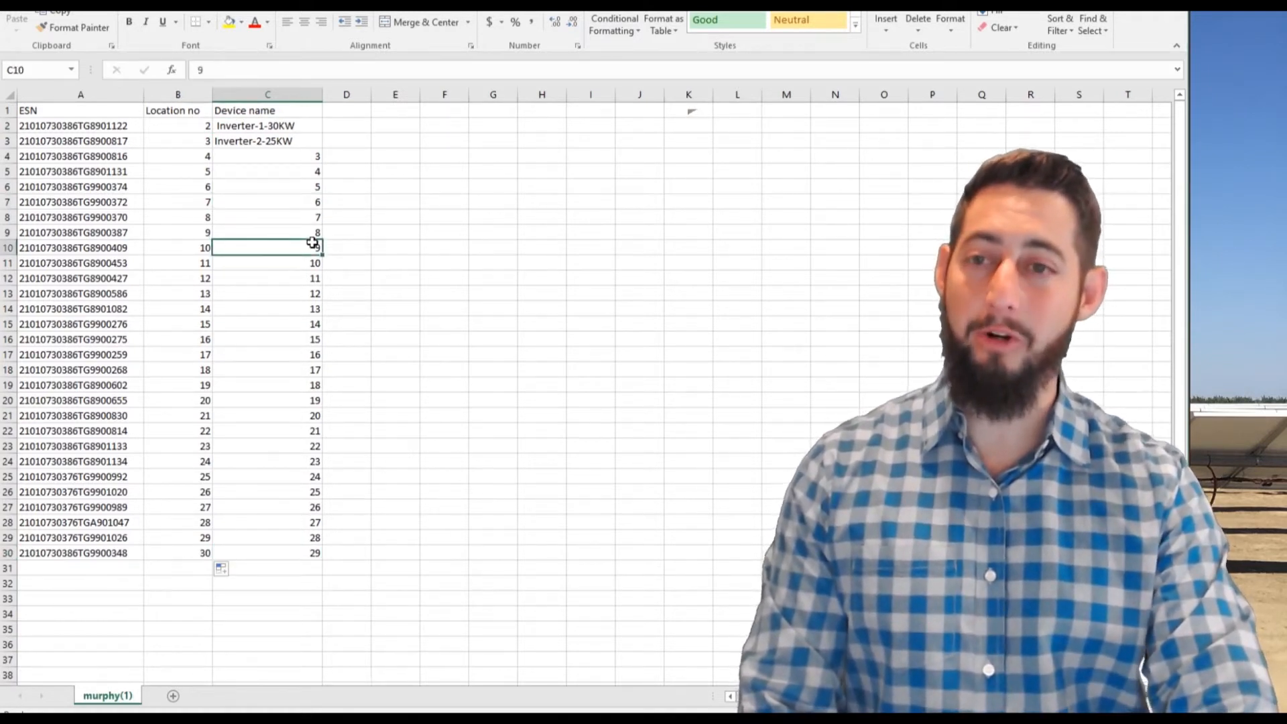
{"action": "left_click", "coordinate": [298, 203]}
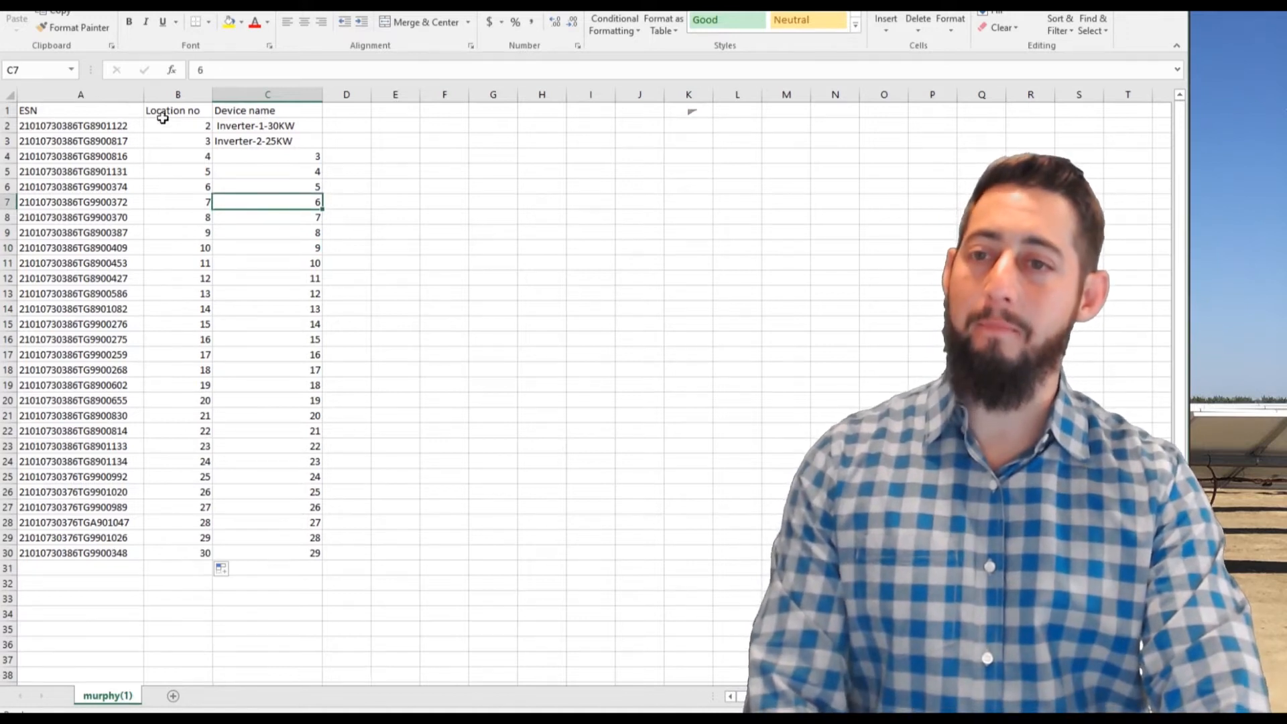
Review the ESN, Location no and Device name column headers in row 1.
{"action": "left_click", "coordinate": [162, 120]}
{"action": "left_click", "coordinate": [163, 109]}
{"action": "left_click", "coordinate": [231, 110]}
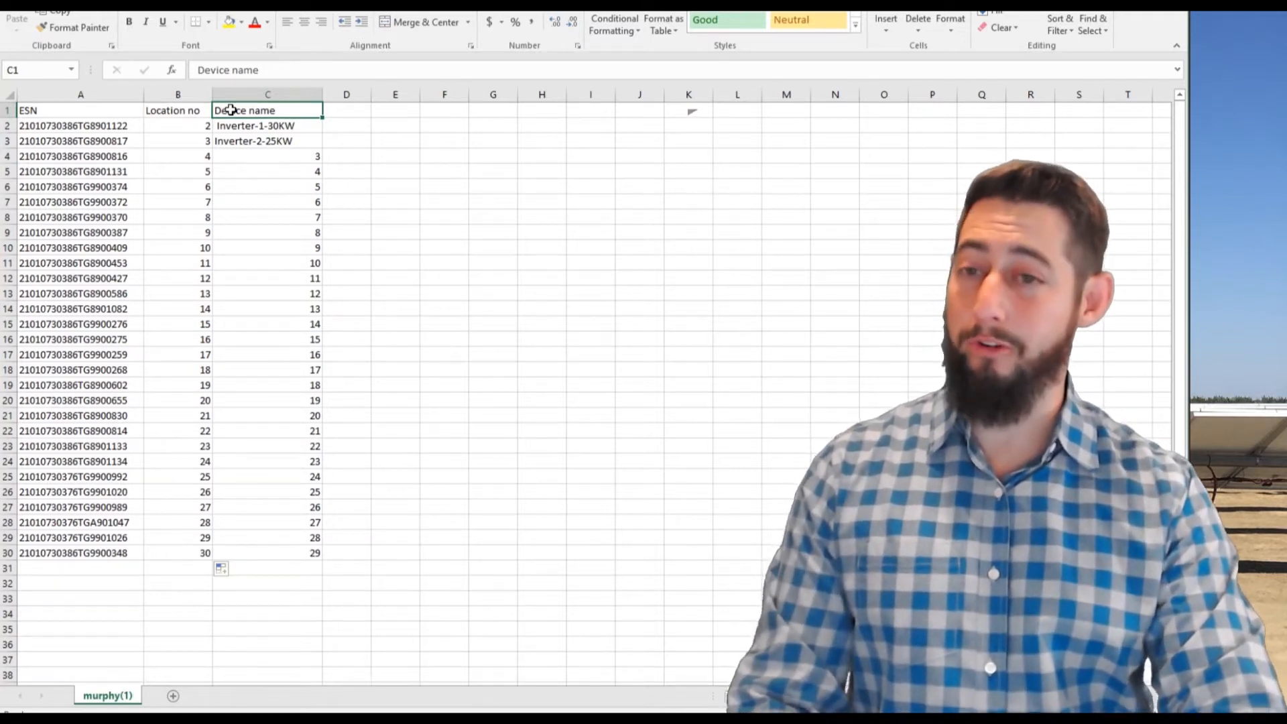
{"action": "left_click", "coordinate": [199, 111]}
{"action": "left_click", "coordinate": [105, 111]}
{"action": "left_click", "coordinate": [161, 111]}
{"action": "left_click", "coordinate": [216, 110]}
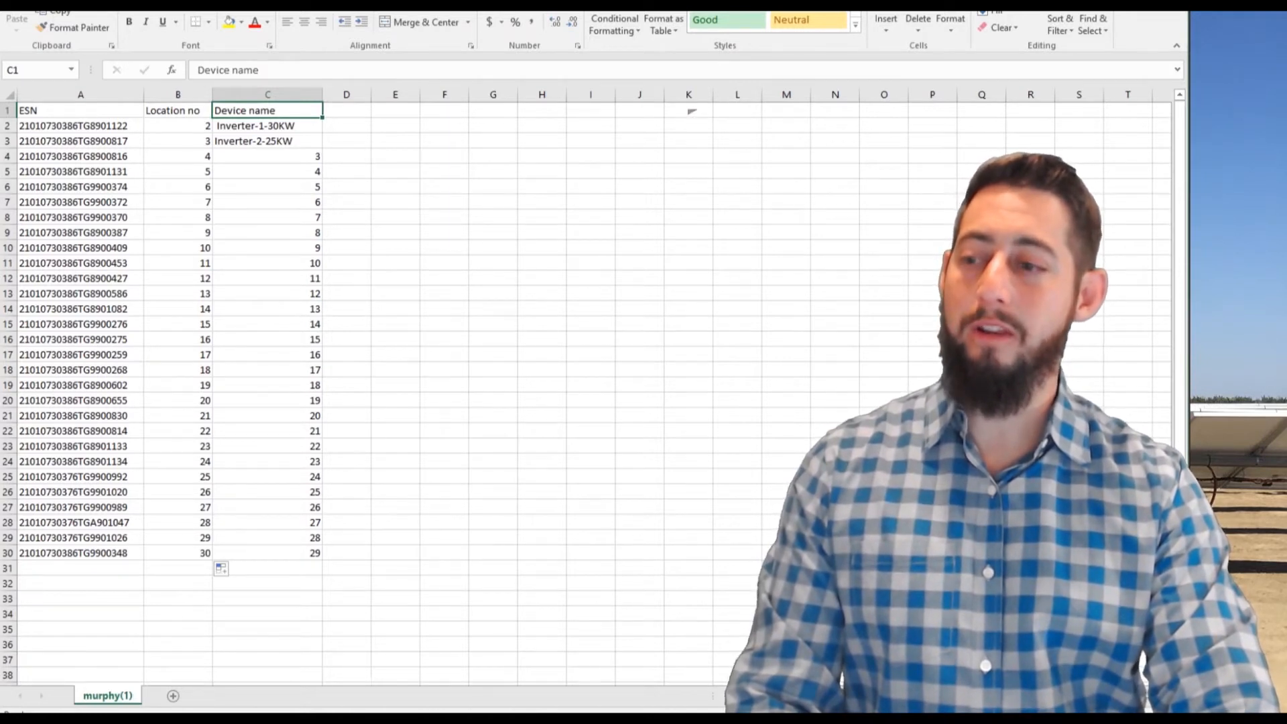
Switch to the SmartLogger web page, log in as Advanced User with the account password, and dismiss the password-saving prompt.
{"action": "key", "text": "alt+Tab"}
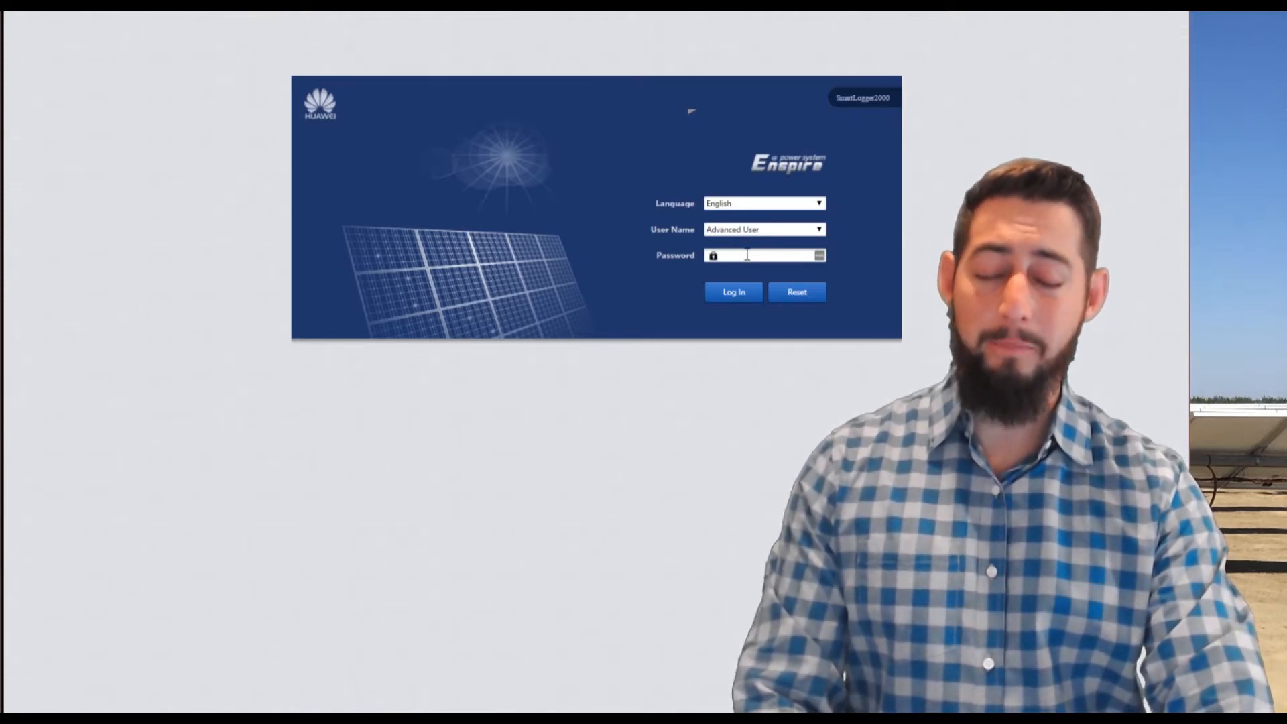
{"action": "type", "text": "••••••••"}
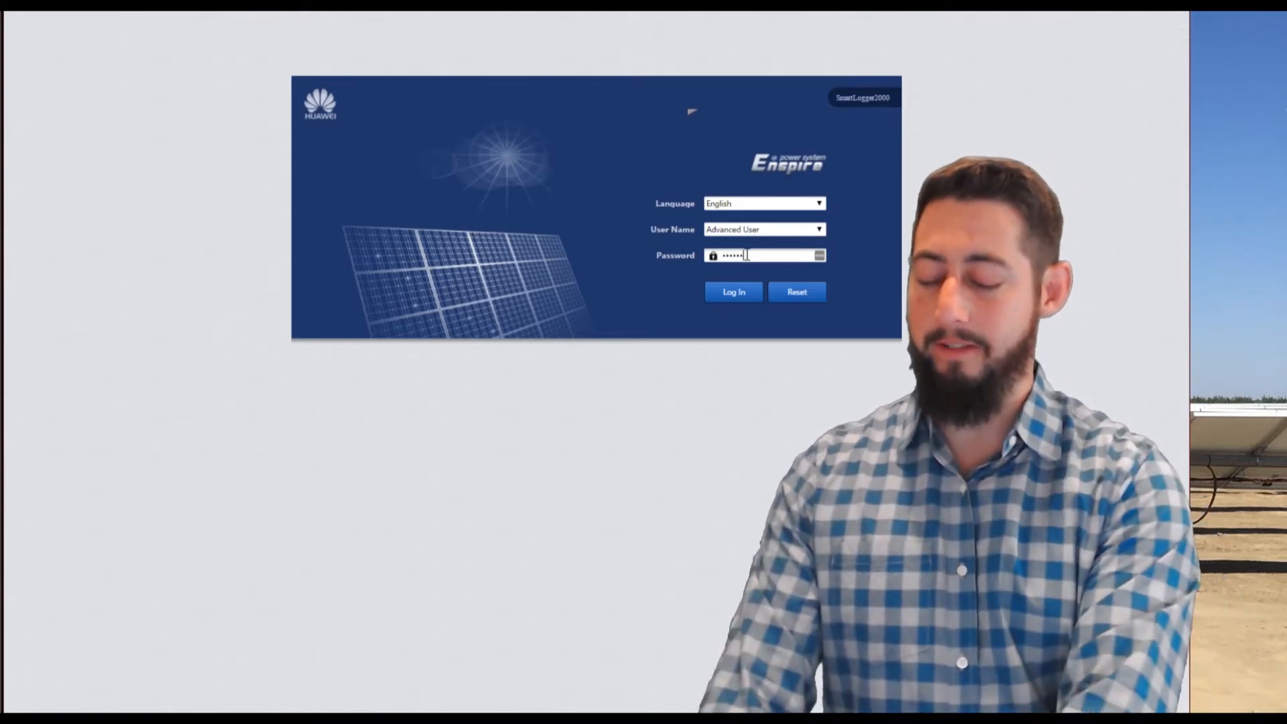
{"action": "key", "text": "Return"}
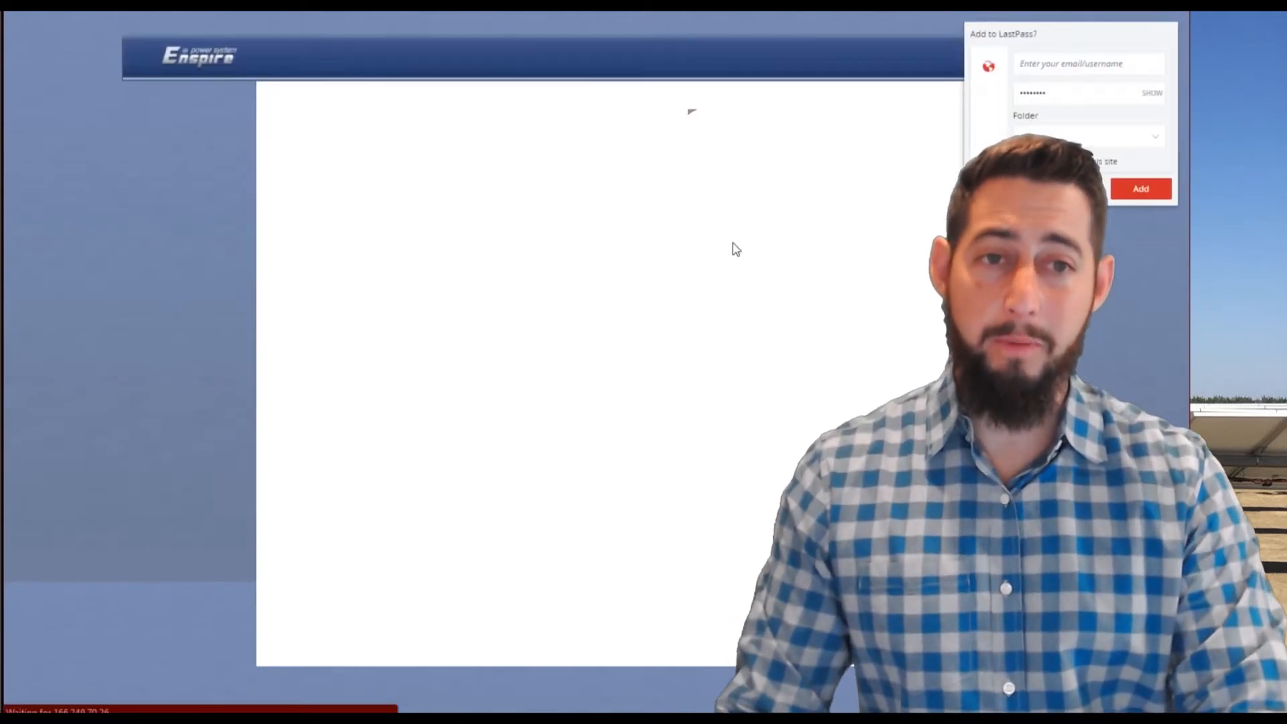
{"action": "left_click", "coordinate": [1097, 192]}
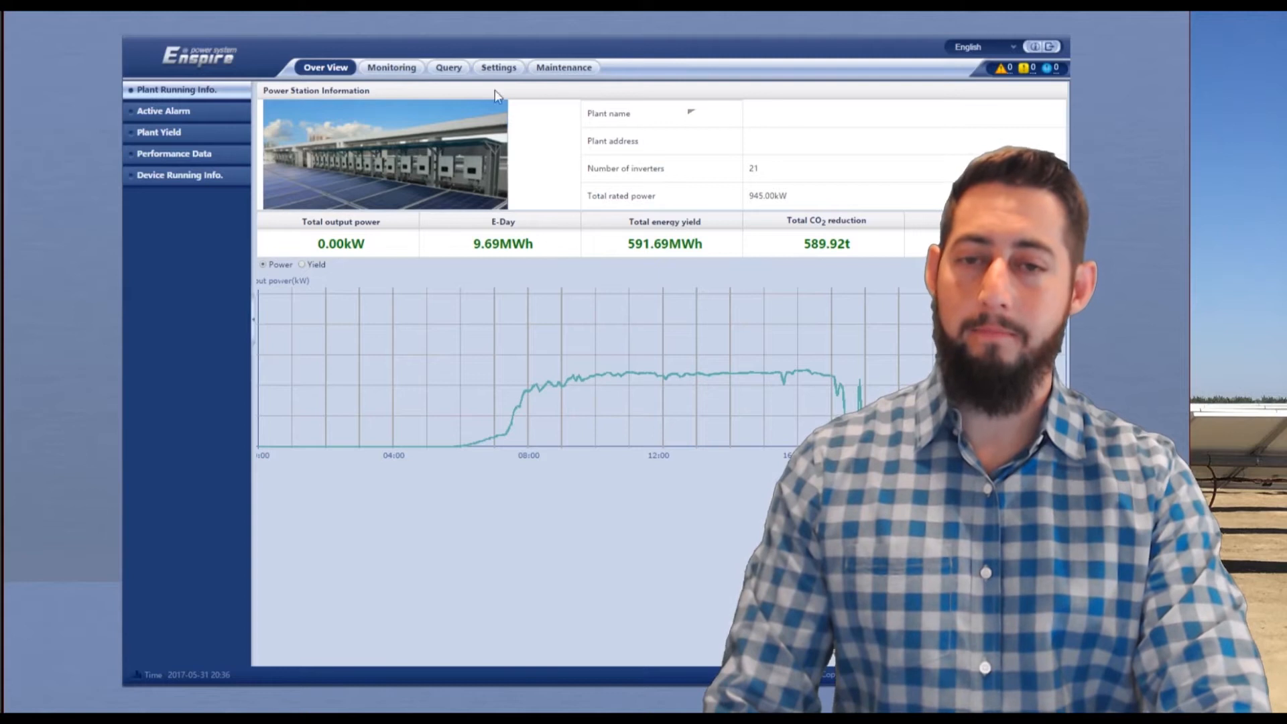
Export the device information from the Maintenance device list and show the downloaded archive in its folder.
{"action": "left_click", "coordinate": [567, 69]}
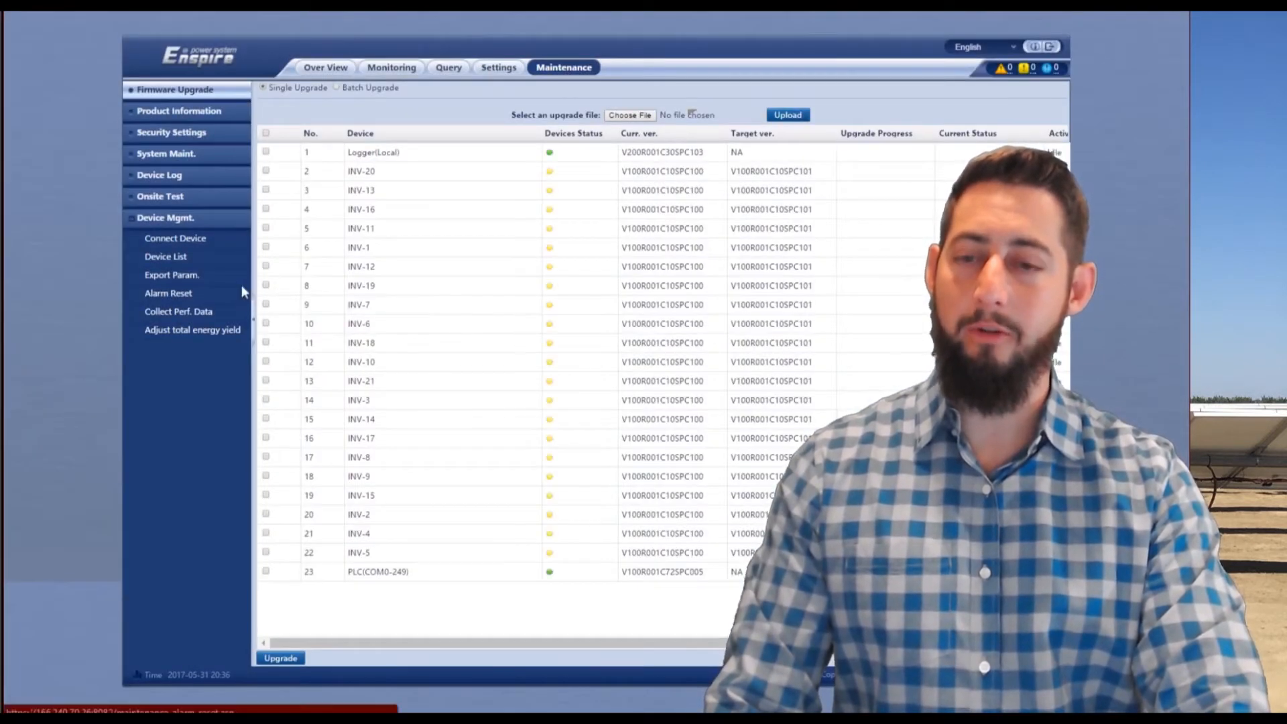
{"action": "left_click", "coordinate": [183, 262]}
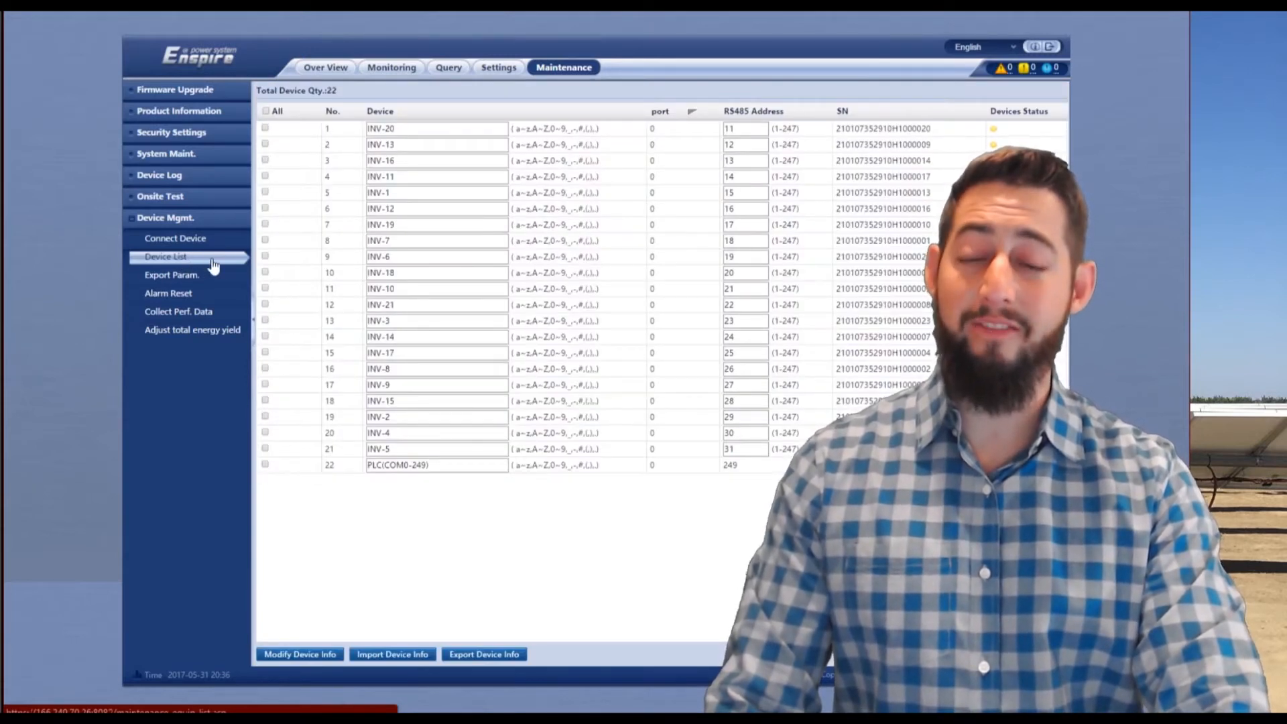
{"action": "left_click", "coordinate": [476, 659]}
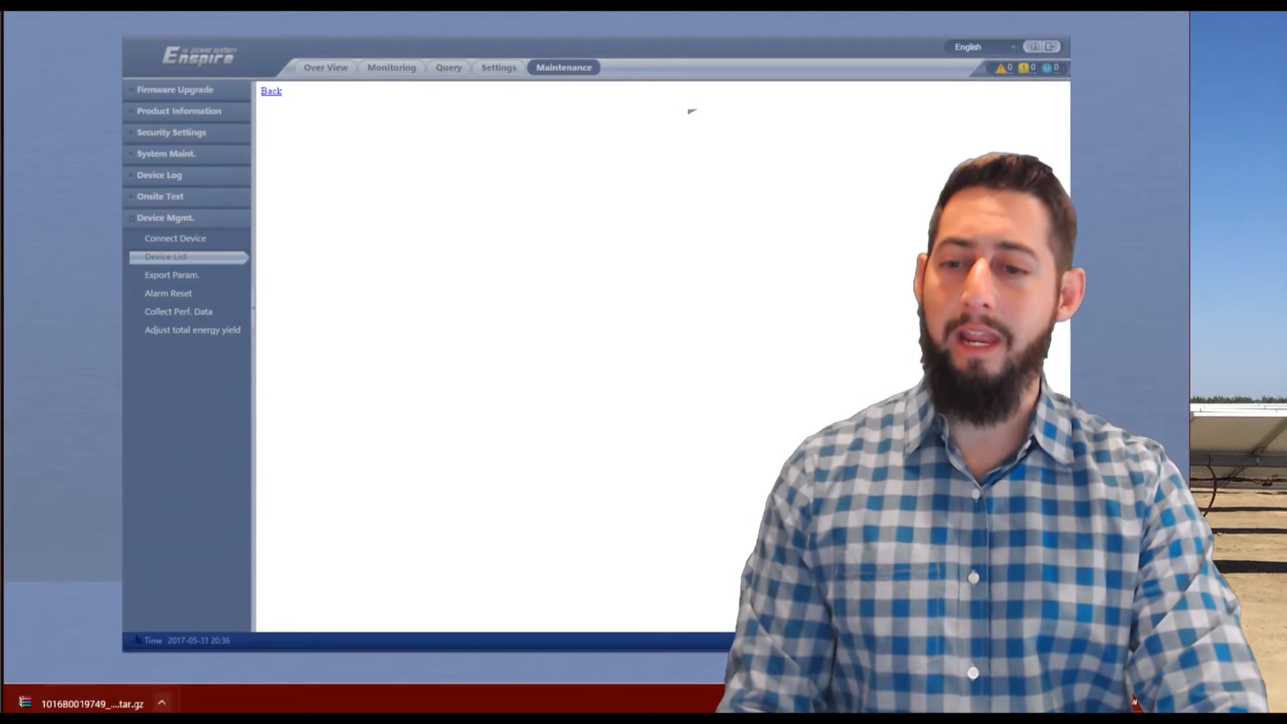
{"action": "left_click", "coordinate": [161, 703]}
{"action": "left_click", "coordinate": [195, 652]}
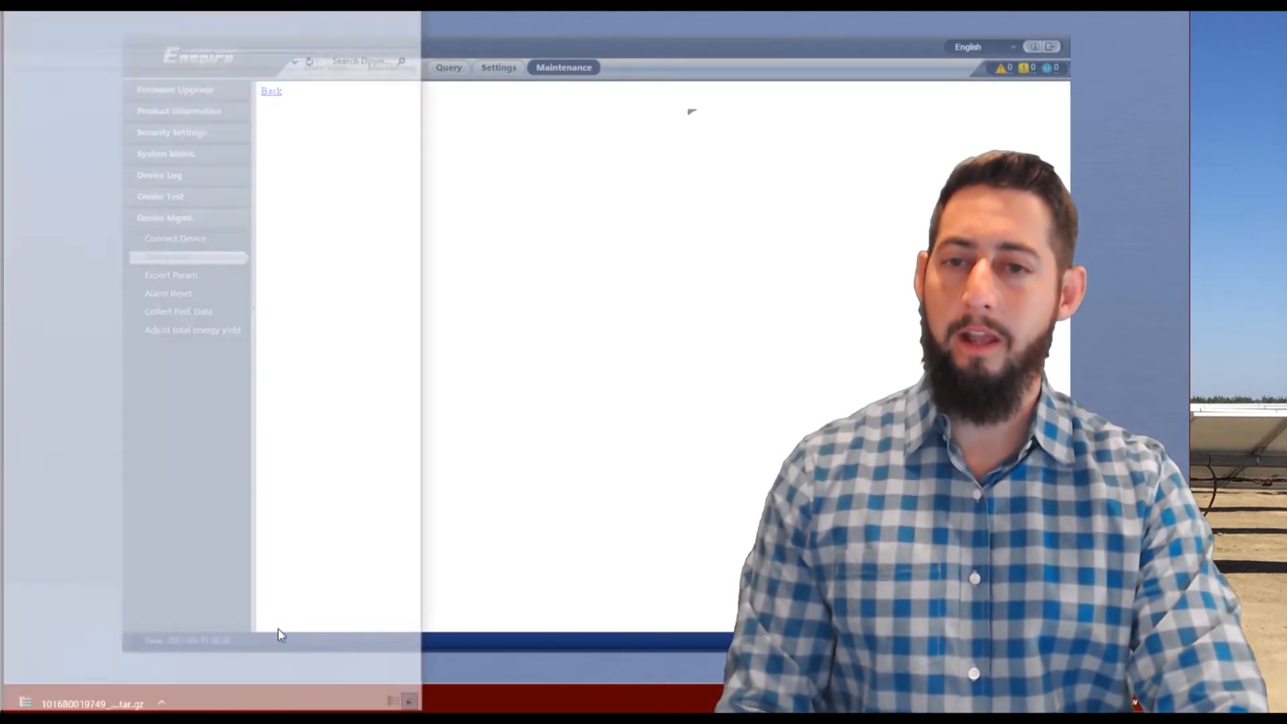
Open the downloaded device information archive in WinRAR and dismiss the expired-trial notification.
{"action": "left_click_drag", "start_coordinate": [122, 11], "coordinate": [122, 163]}
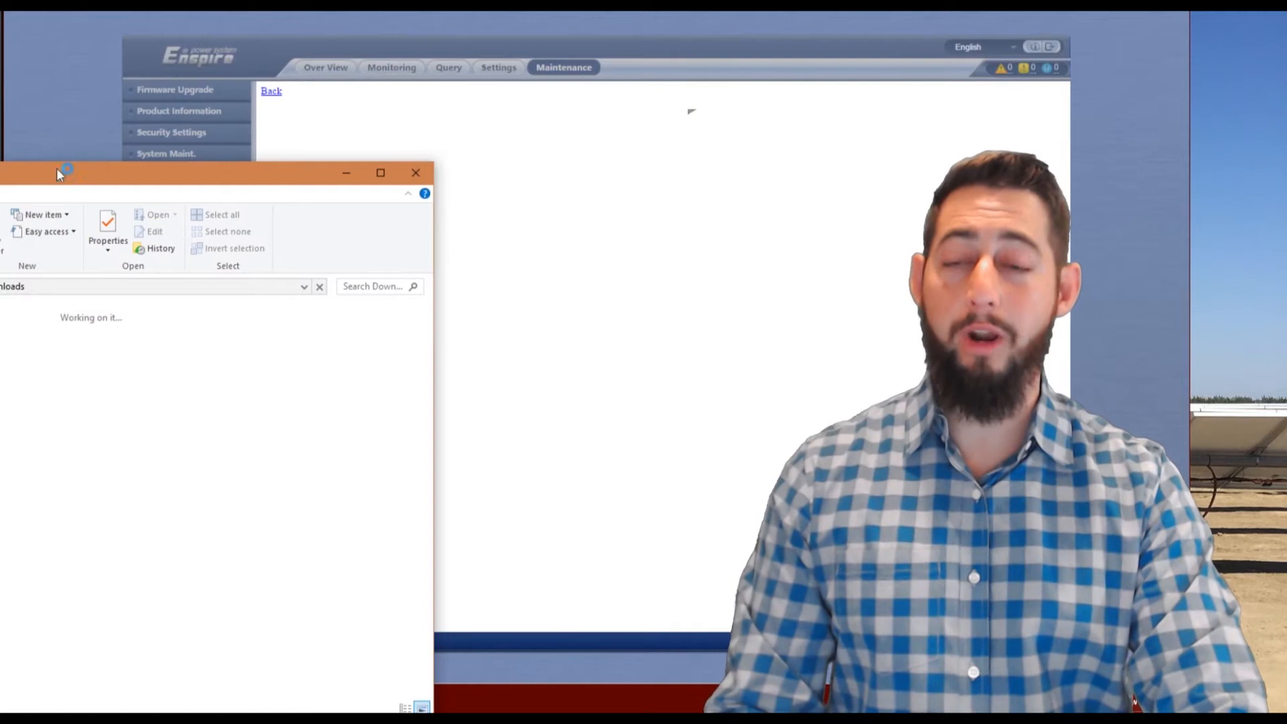
{"action": "left_click_drag", "start_coordinate": [52, 175], "coordinate": [568, 42]}
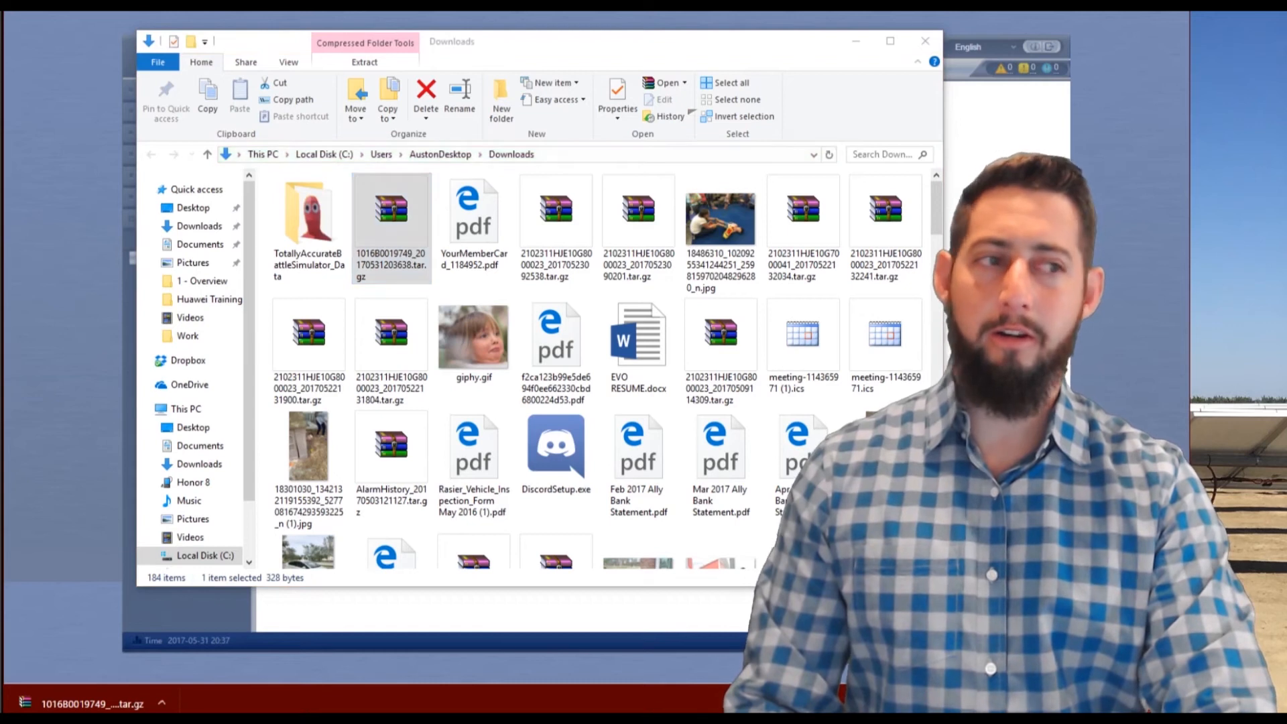
{"action": "left_click_drag", "start_coordinate": [1189, 84], "coordinate": [755, 73]}
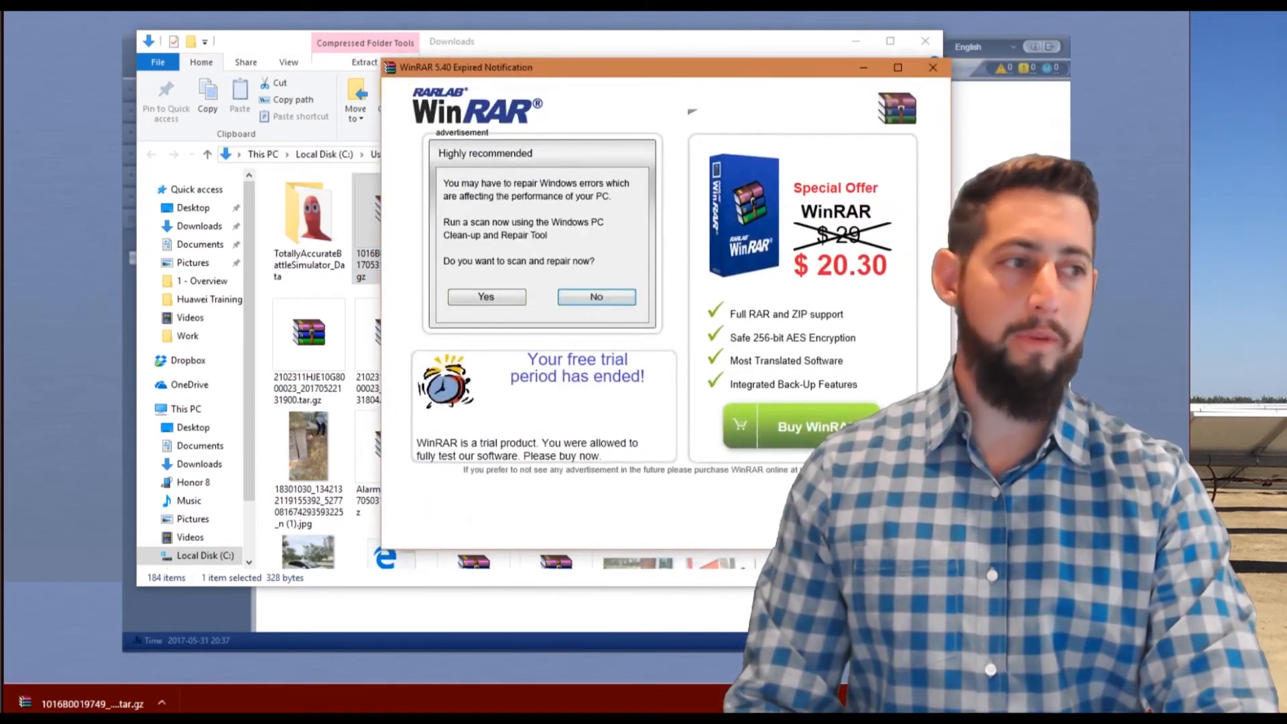
{"action": "left_click_drag", "start_coordinate": [1190, 106], "coordinate": [1048, 106]}
{"action": "left_click_drag", "start_coordinate": [1126, 106], "coordinate": [340, 26]}
Open DeviceInfo.csv from the archive in Excel and widen its columns to show the SN, Slave Address and FullName entries in full.
{"action": "left_click", "coordinate": [194, 168]}
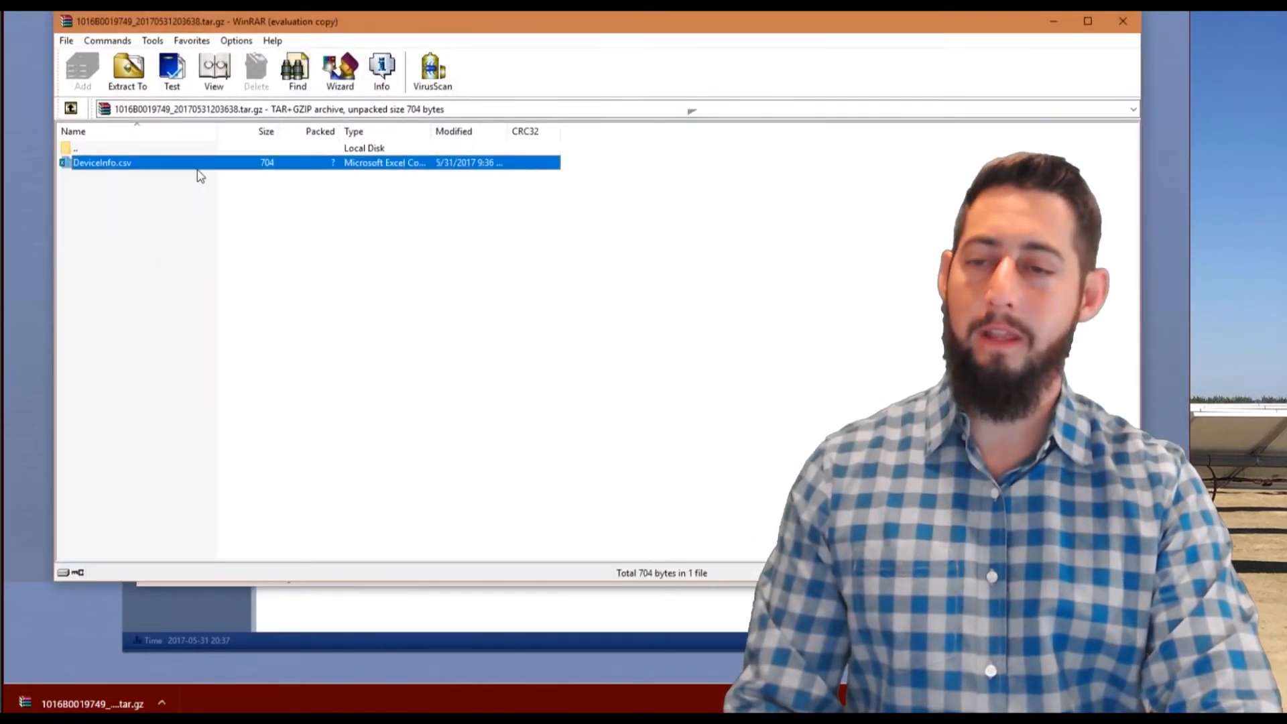
{"action": "double_click", "coordinate": [145, 169]}
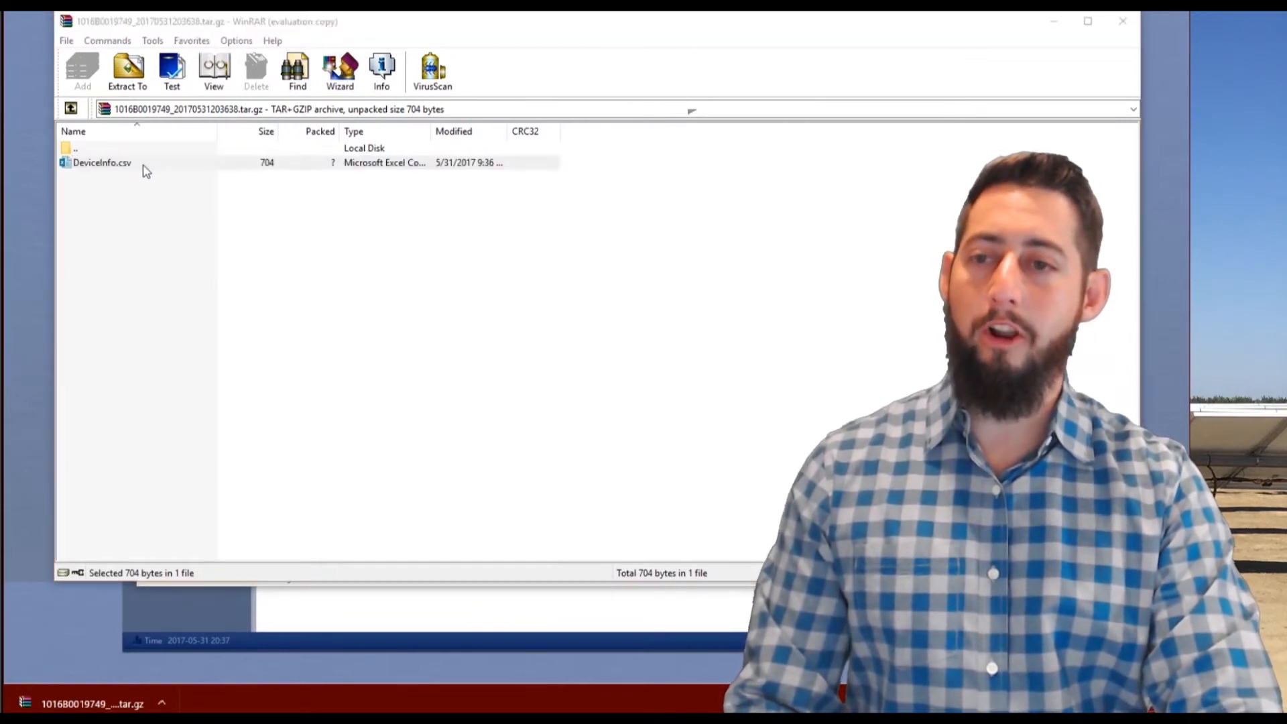
{"action": "left_click_drag", "start_coordinate": [1190, 34], "coordinate": [582, 2]}
{"action": "left_click_drag", "start_coordinate": [138, 130], "coordinate": [336, 131]}
{"action": "left_click_drag", "start_coordinate": [90, 131], "coordinate": [184, 130]}
{"action": "left_click", "coordinate": [306, 330]}
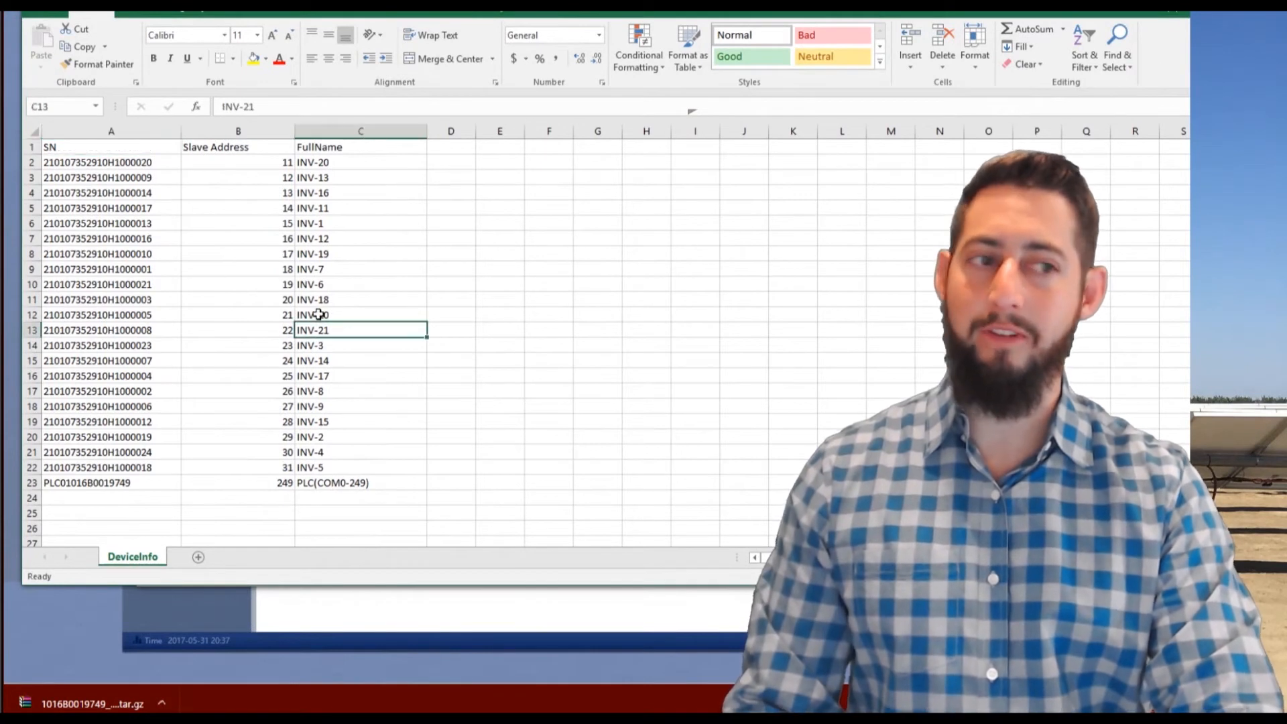
{"action": "left_click", "coordinate": [126, 148]}
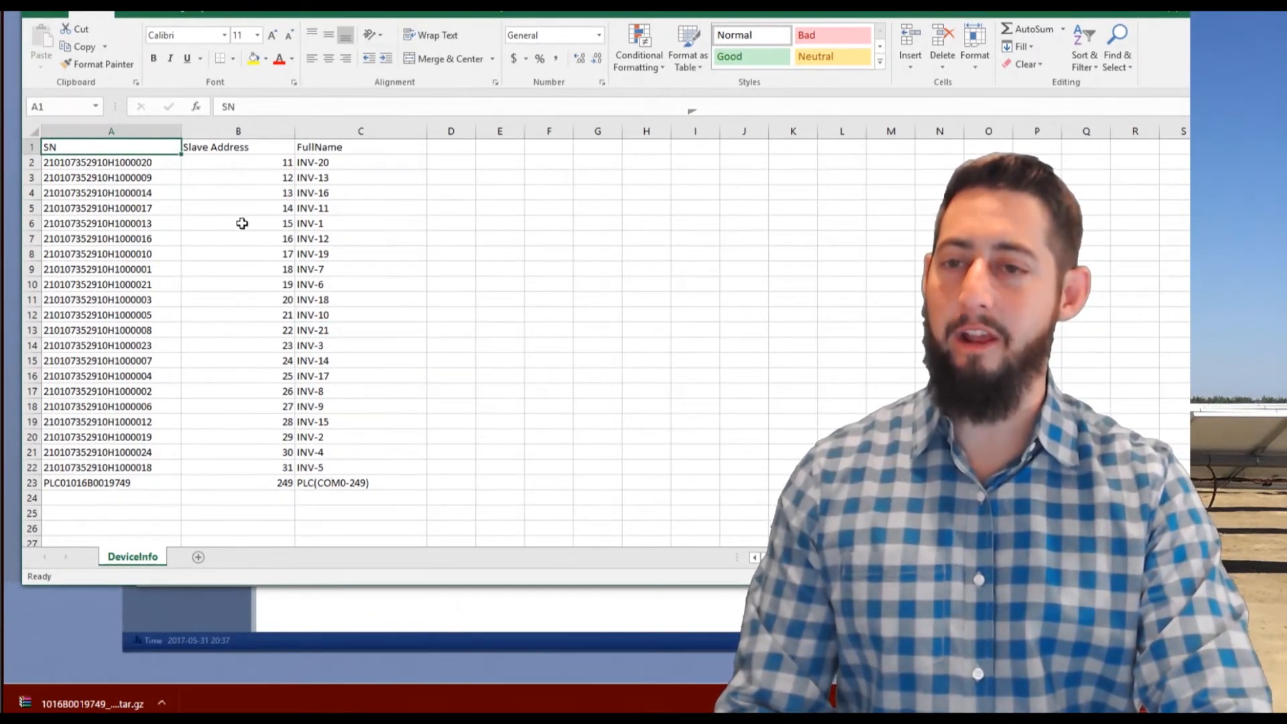
Arrange the murphy(1) and DeviceInfo workbooks side by side and enlarge the murphy(1) window to show rows 1 to 30.
{"action": "left_click_drag", "start_coordinate": [17, 105], "coordinate": [679, 106]}
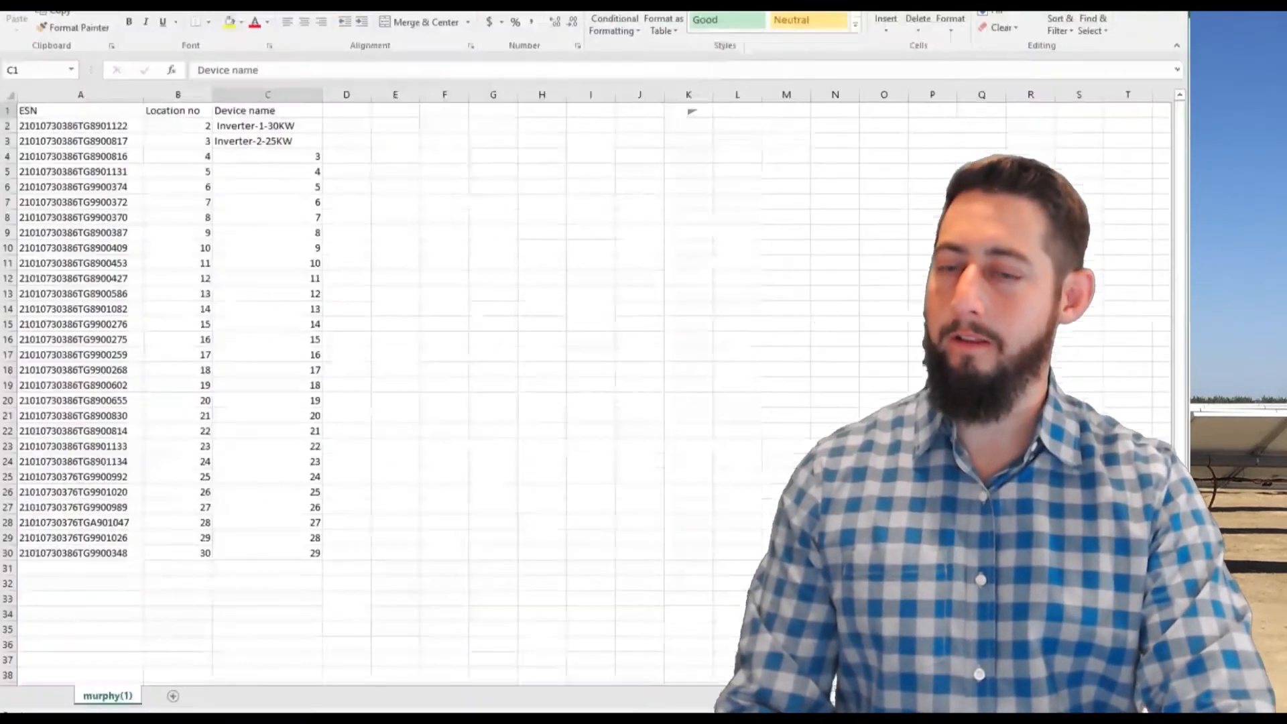
{"action": "left_click_drag", "start_coordinate": [2, 11], "coordinate": [667, 155]}
{"action": "left_click_drag", "start_coordinate": [838, 171], "coordinate": [315, 3]}
{"action": "left_click", "coordinate": [324, 334]}
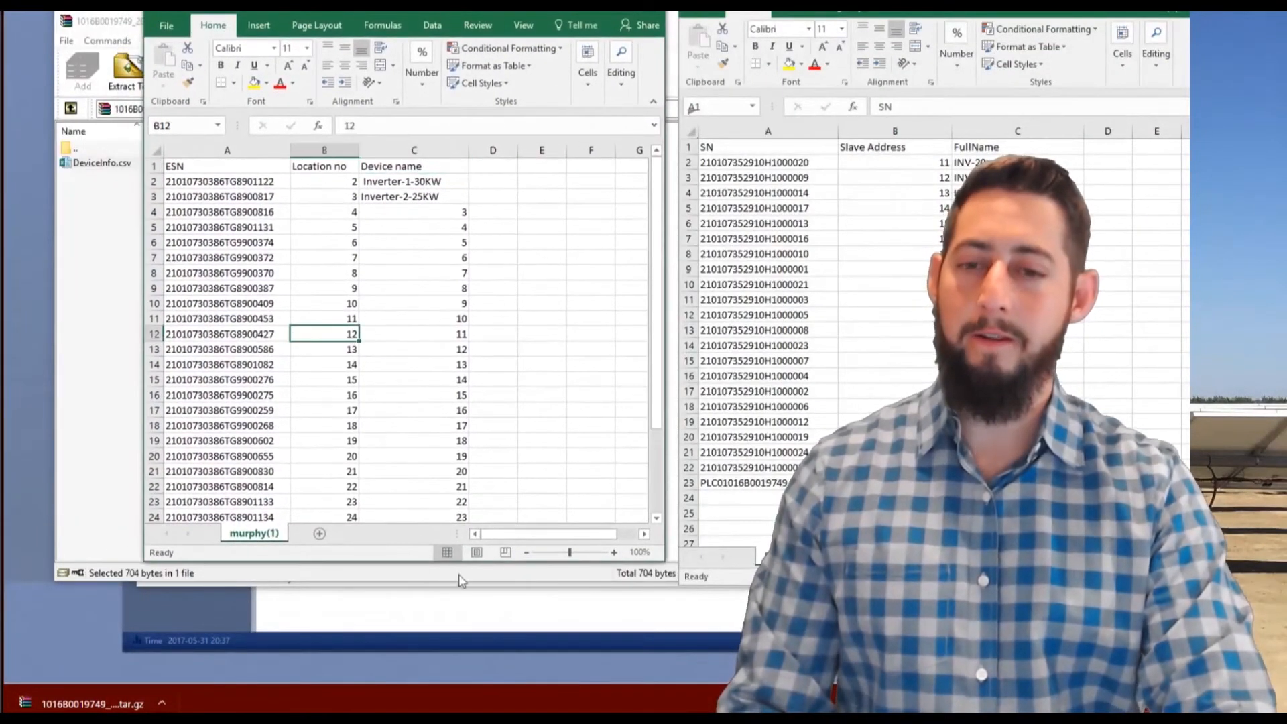
{"action": "left_click_drag", "start_coordinate": [414, 562], "coordinate": [415, 658]}
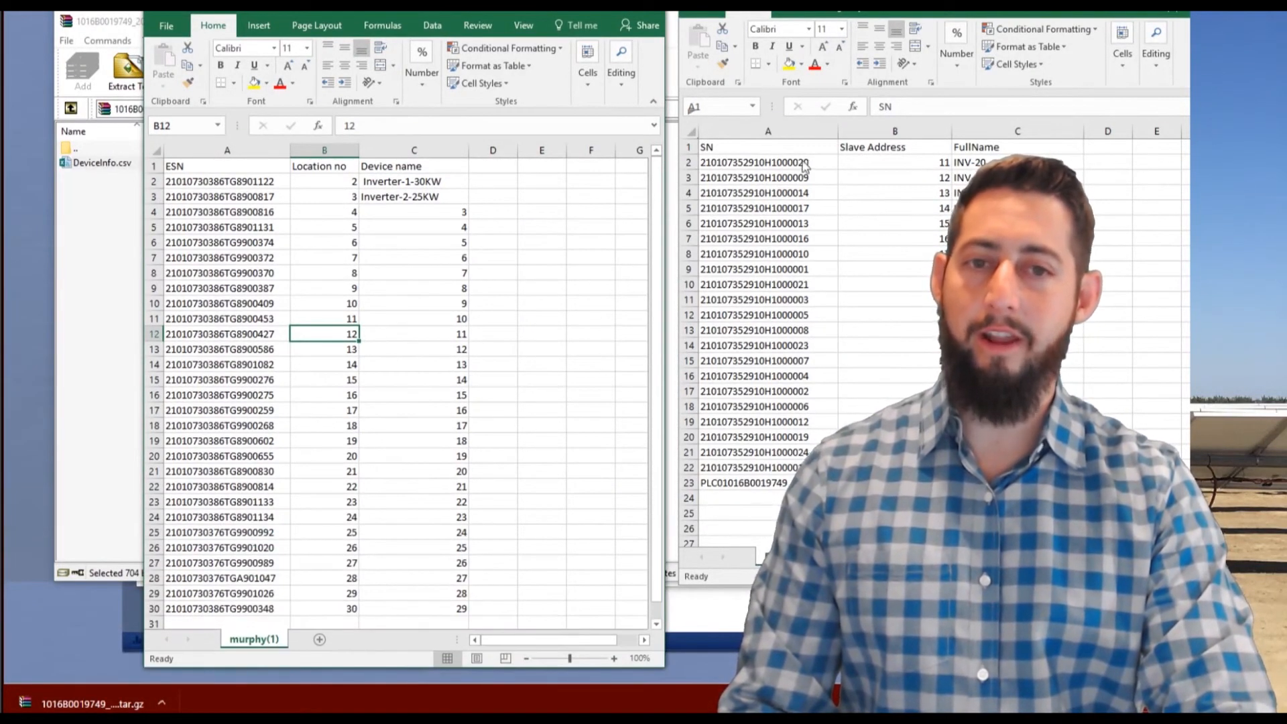
Compare the ESN, Location no and Device name columns of murphy(1) with the SN, Slave Address and FullName columns of DeviceInfo.
{"action": "left_click", "coordinate": [189, 178]}
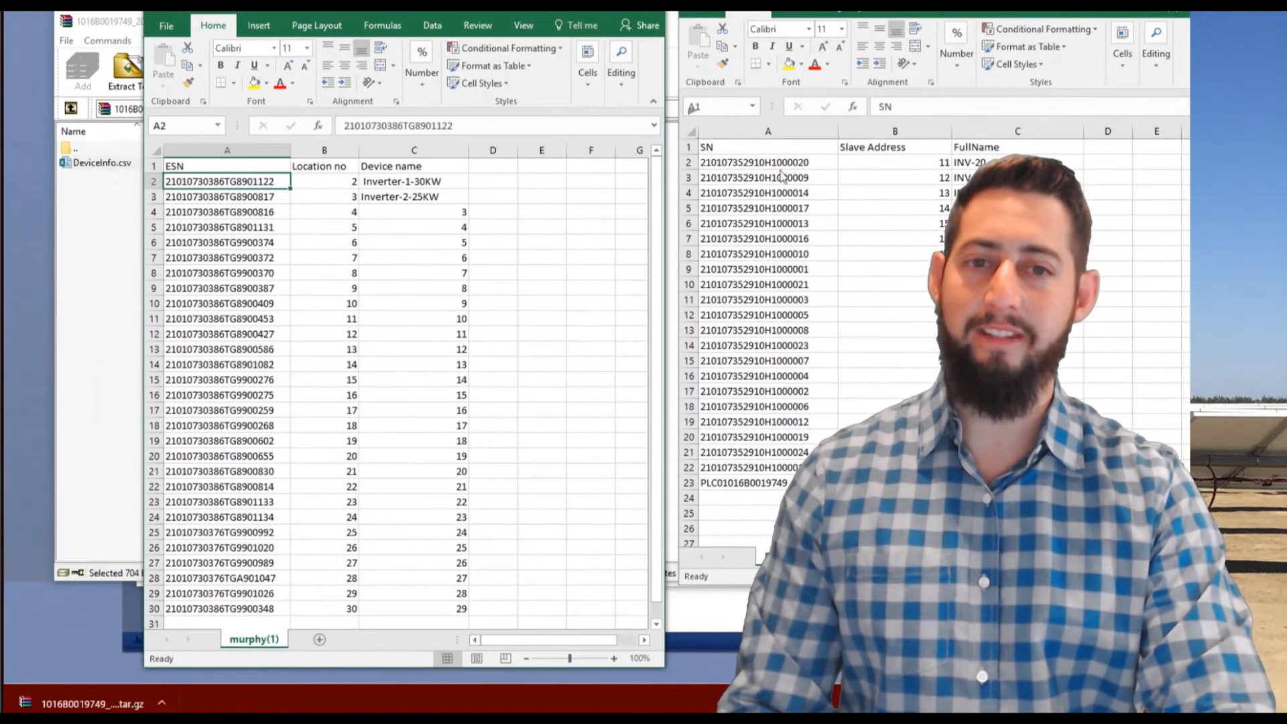
{"action": "left_click", "coordinate": [782, 144]}
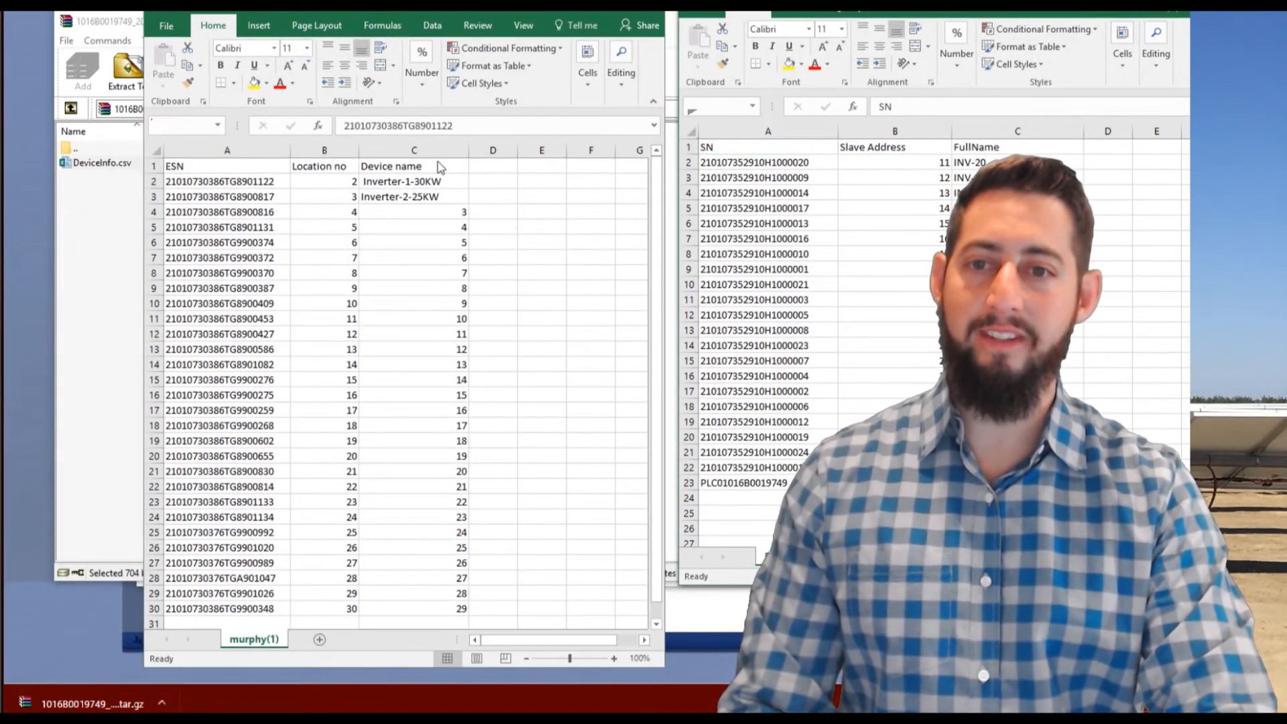
{"action": "left_click", "coordinate": [995, 146]}
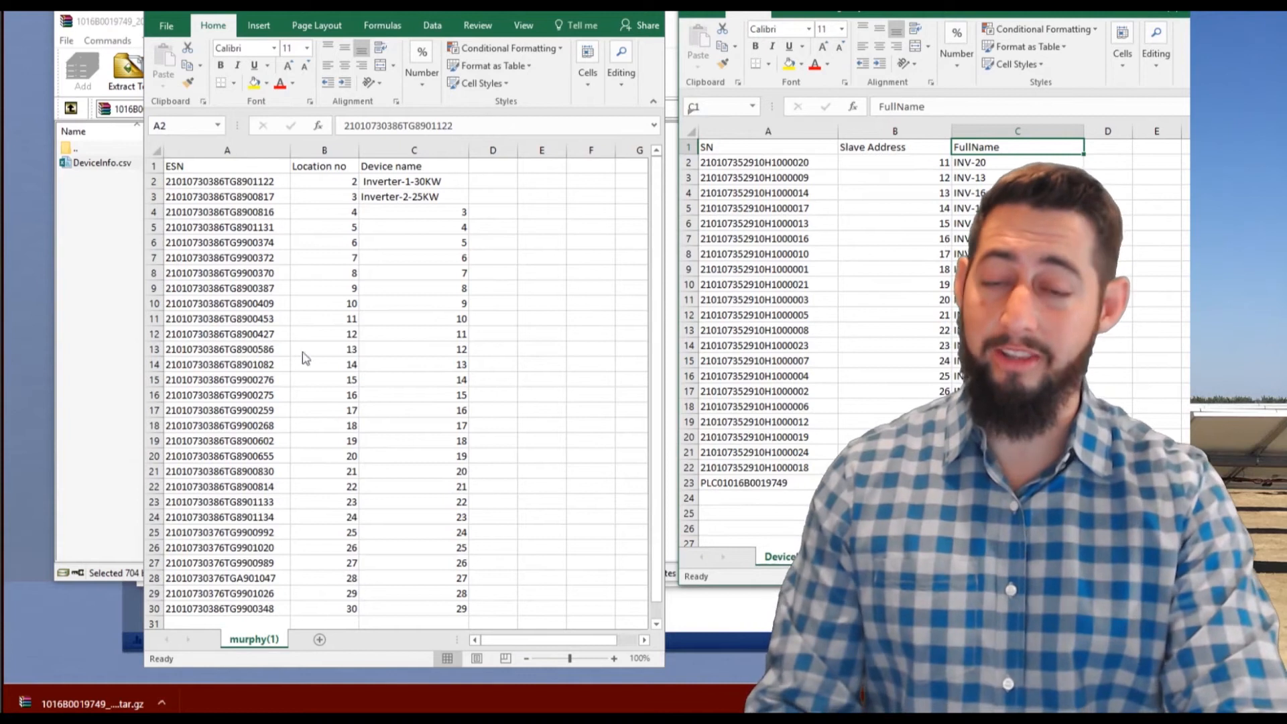
{"action": "left_click", "coordinate": [433, 255]}
{"action": "left_click", "coordinate": [426, 261]}
{"action": "left_click", "coordinate": [509, 214]}
{"action": "left_click", "coordinate": [311, 231]}
{"action": "left_click", "coordinate": [213, 253]}
{"action": "left_click", "coordinate": [425, 289]}
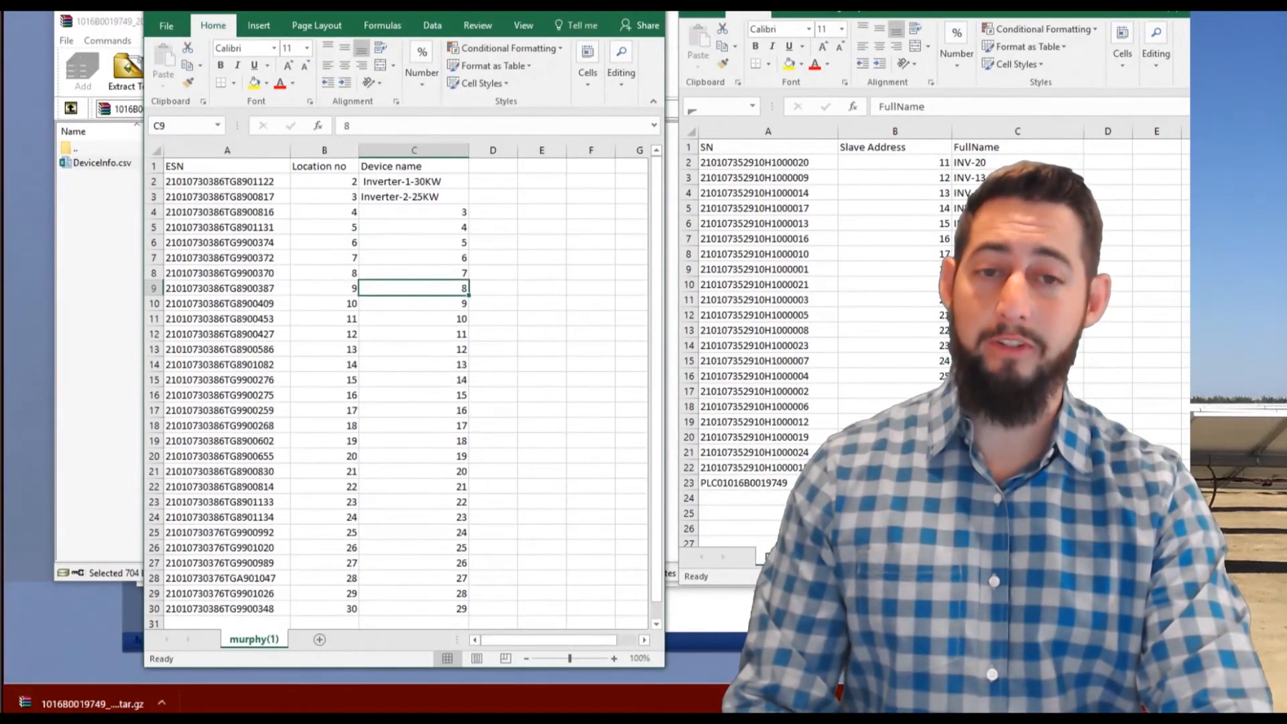
{"action": "left_click", "coordinate": [1006, 289]}
{"action": "left_click", "coordinate": [370, 280]}
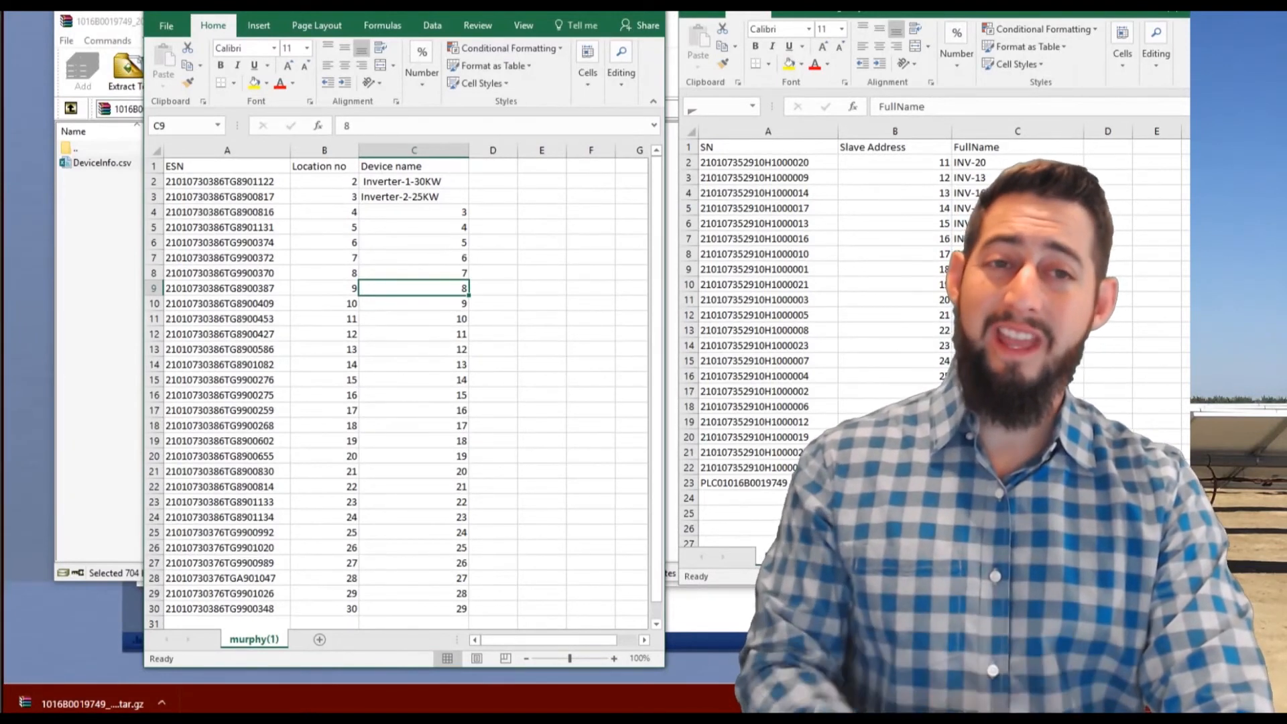
{"action": "left_click", "coordinate": [183, 291]}
{"action": "left_click", "coordinate": [777, 291]}
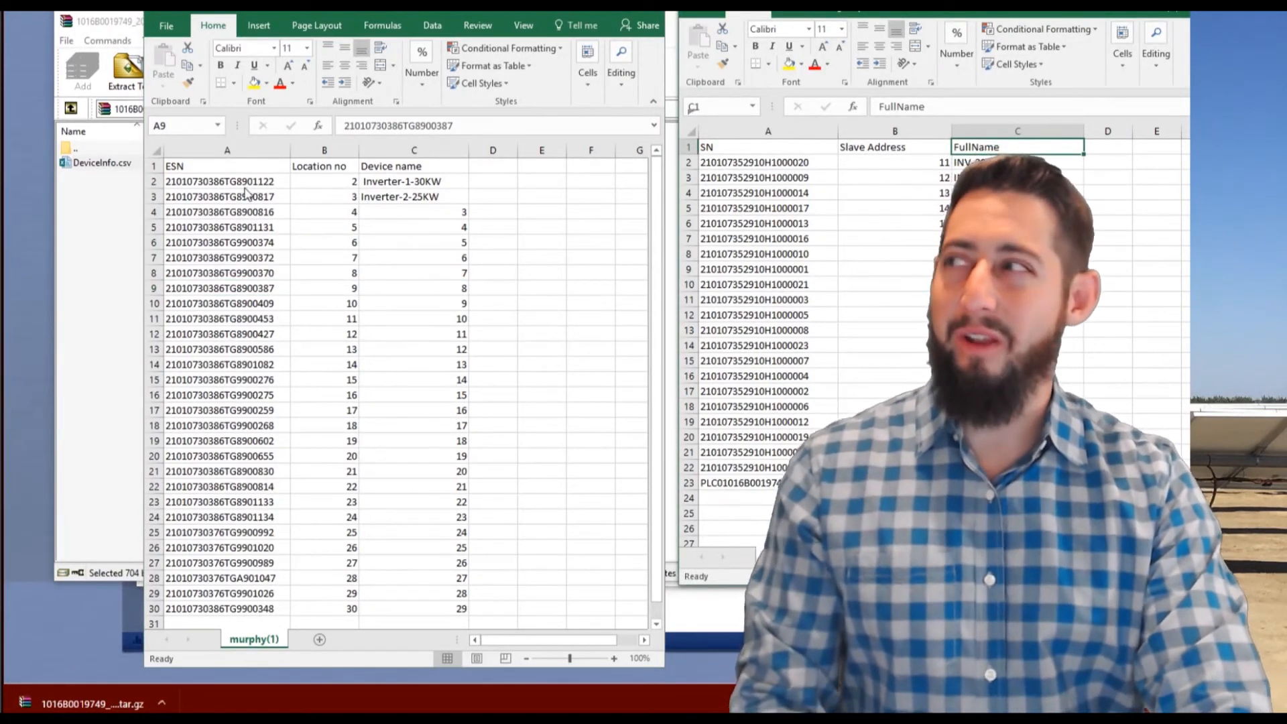
Try pasting the whole murphy(1) range A2:C30 into DeviceInfo from A2, and undo the paste.
{"action": "left_click_drag", "start_coordinate": [228, 181], "coordinate": [462, 605]}
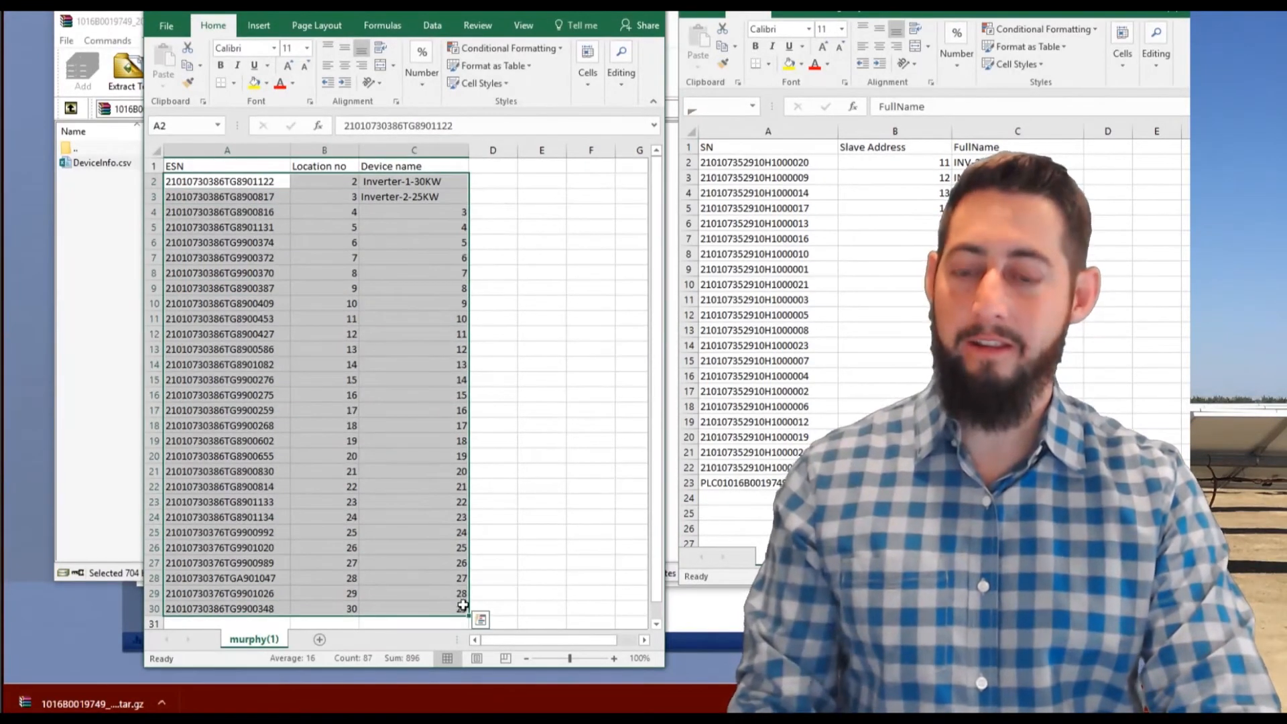
{"action": "key", "text": "ctrl+c"}
{"action": "left_click", "coordinate": [787, 164]}
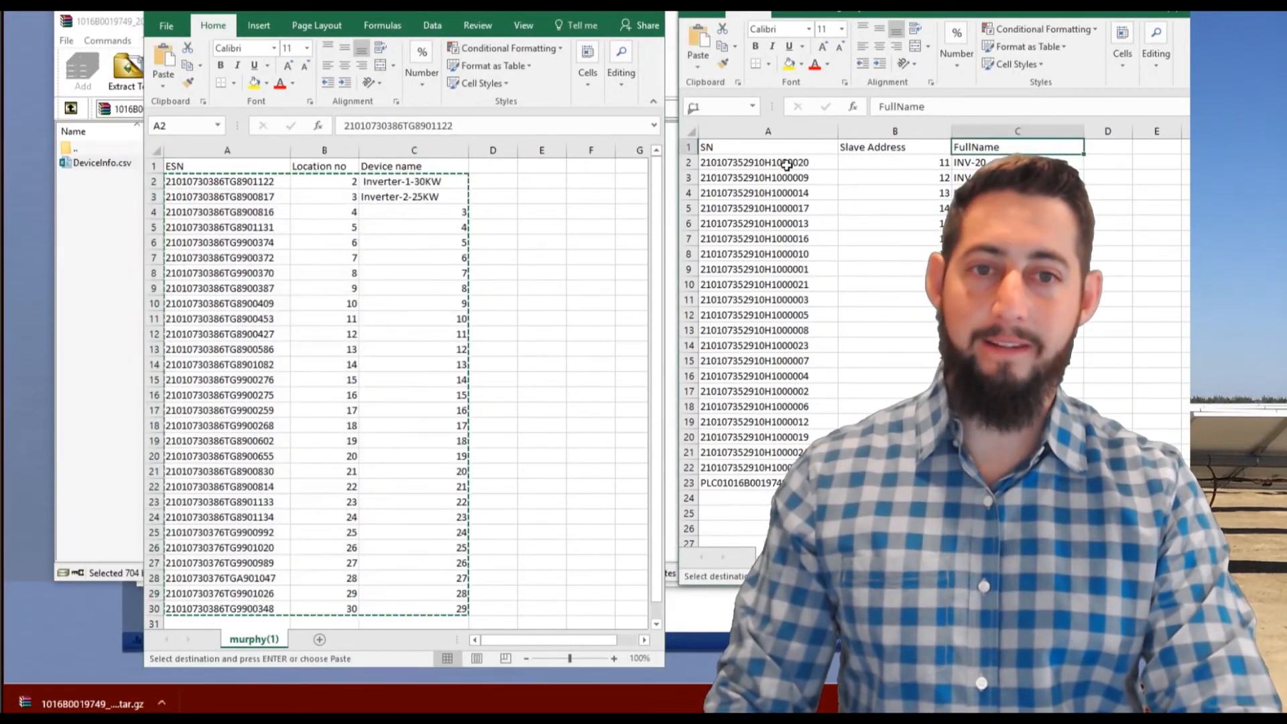
{"action": "key", "text": "ctrl+v"}
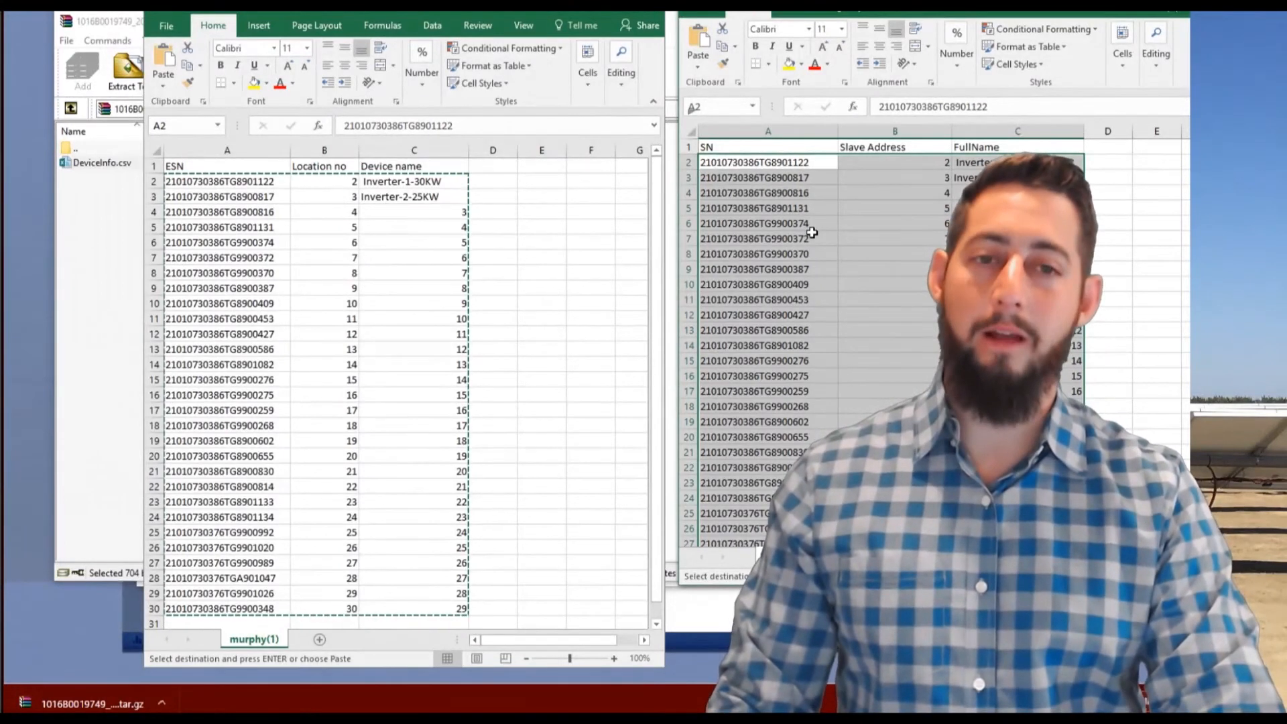
{"action": "key", "text": "ctrl+z"}
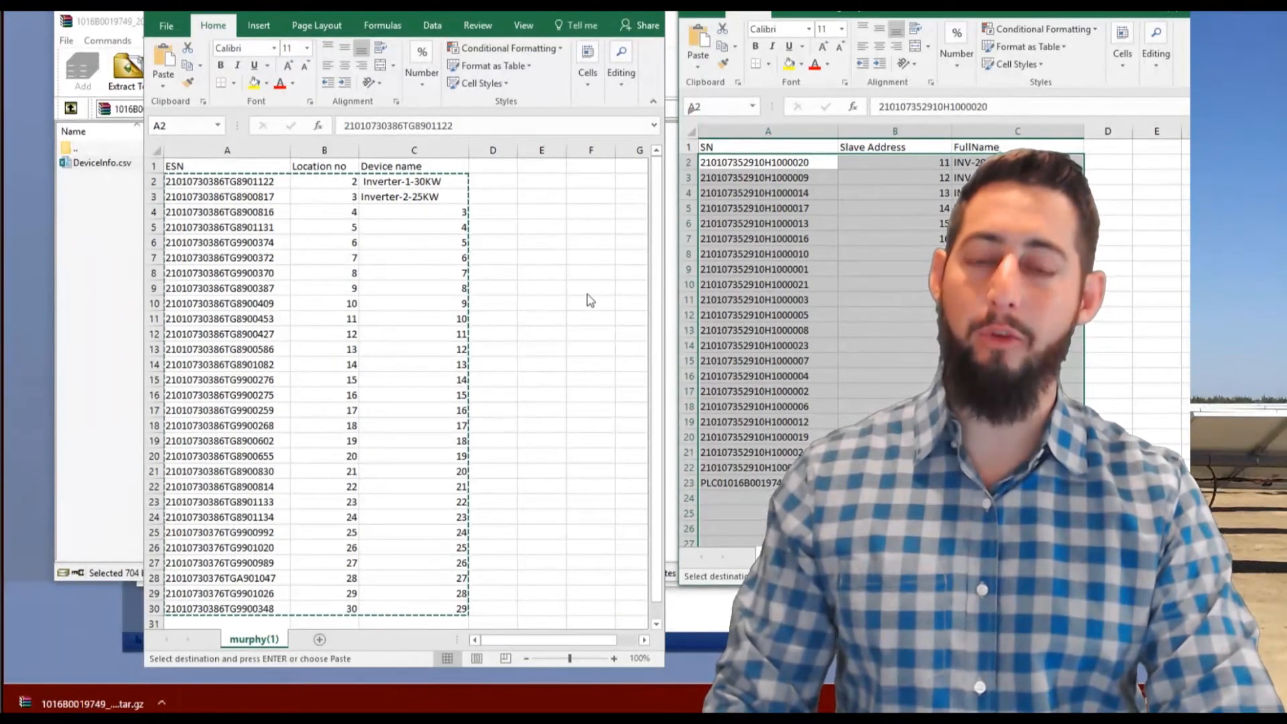
{"action": "key", "text": "Escape"}
Copy the serial numbers in A2:A30 of murphy(1) into the SN column of DeviceInfo, starting at A2.
{"action": "left_click", "coordinate": [231, 183]}
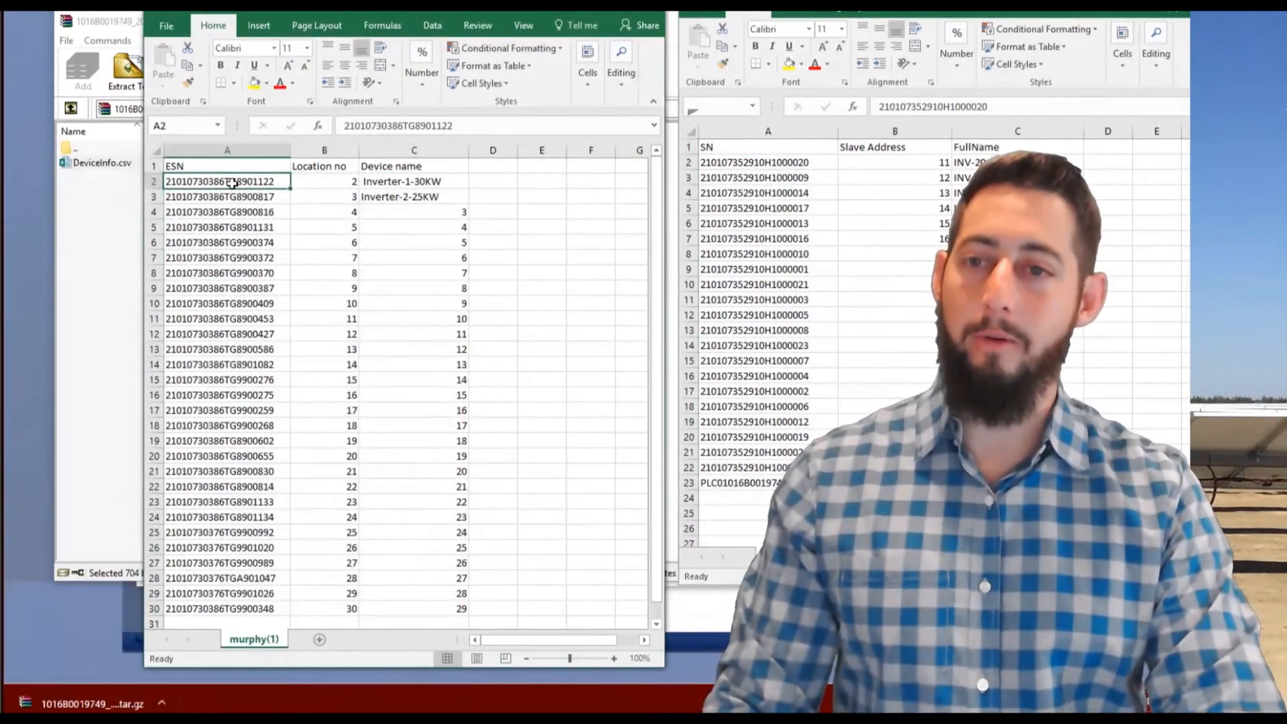
{"action": "left_click_drag", "start_coordinate": [240, 182], "coordinate": [249, 600]}
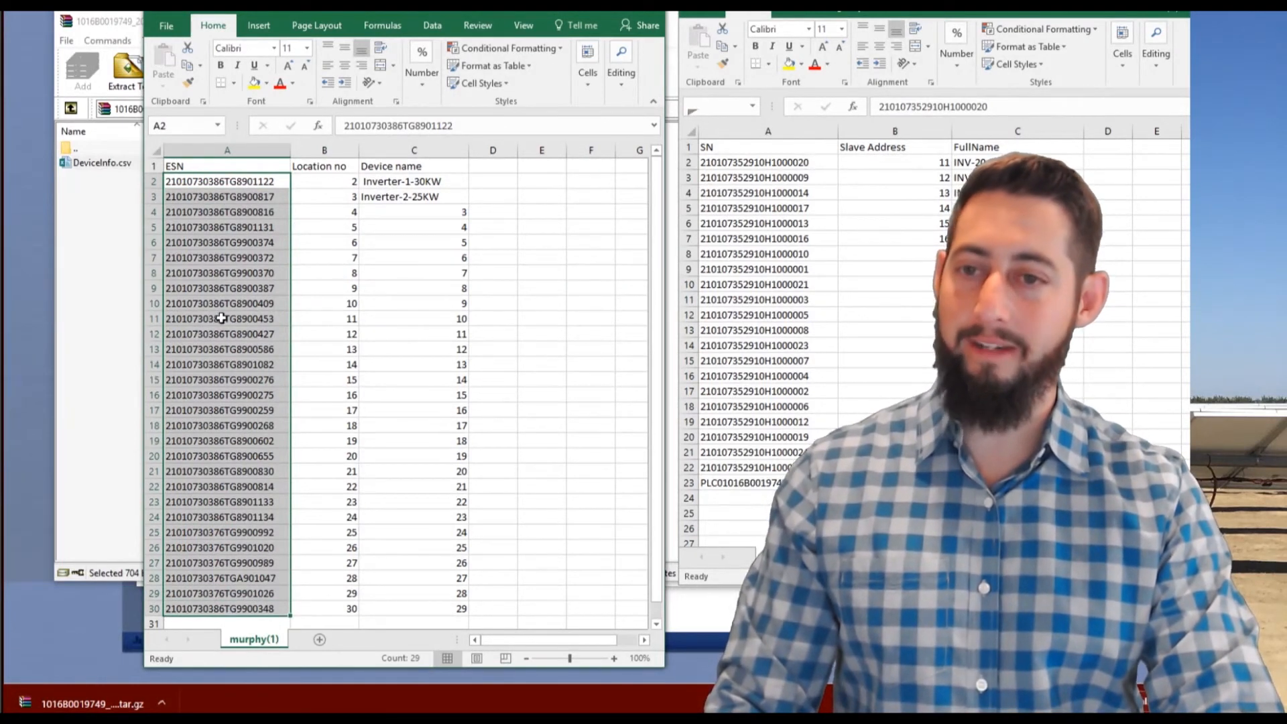
{"action": "key", "text": "ctrl+q"}
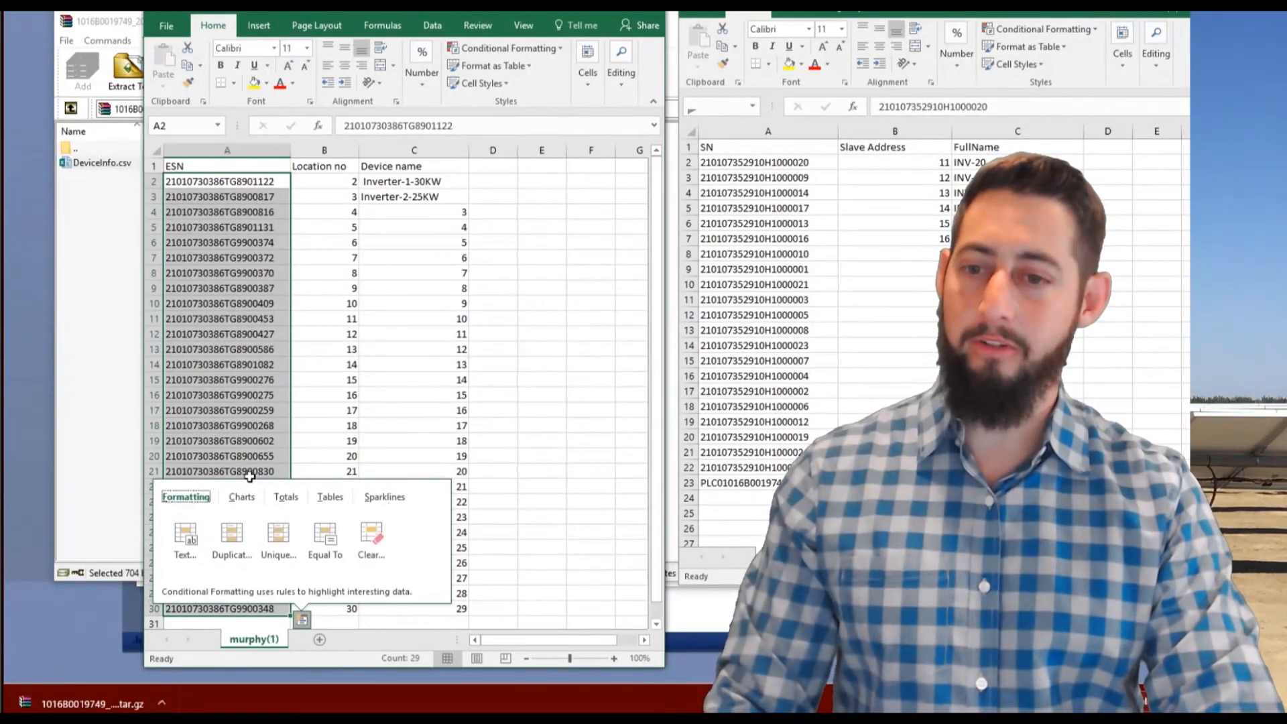
{"action": "right_click", "coordinate": [246, 380]}
{"action": "left_click", "coordinate": [284, 408]}
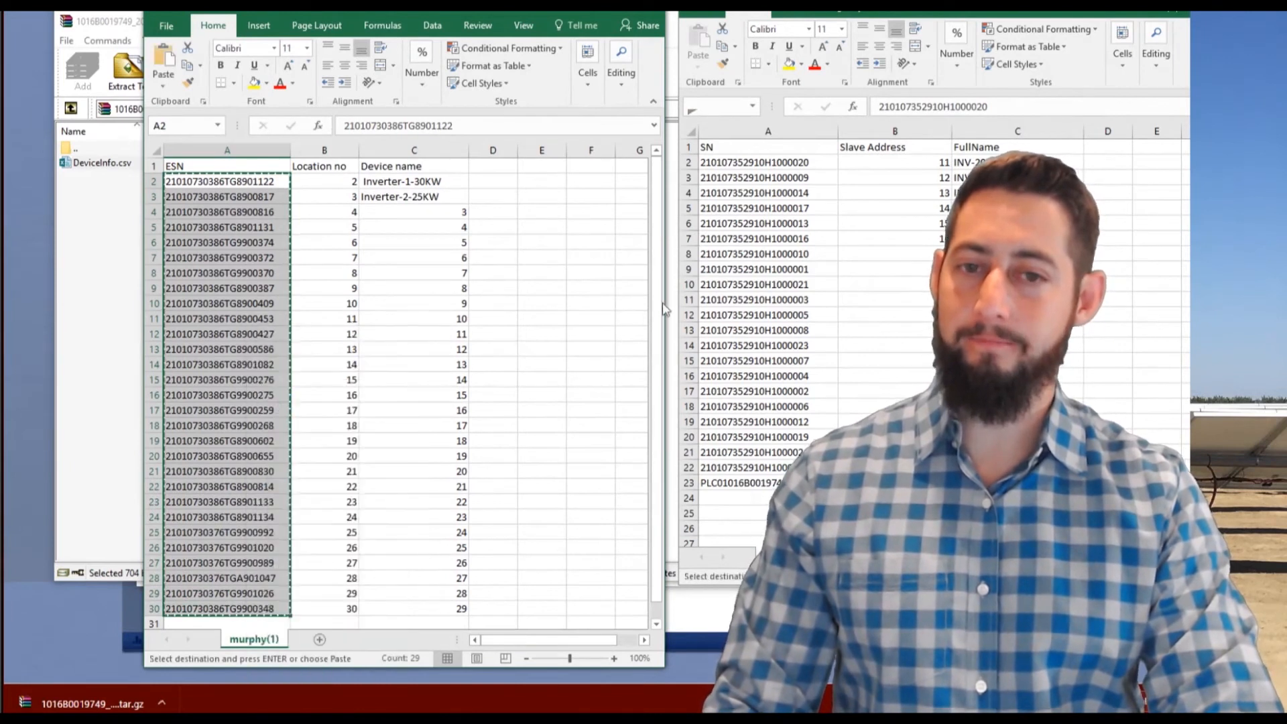
{"action": "left_click", "coordinate": [761, 166]}
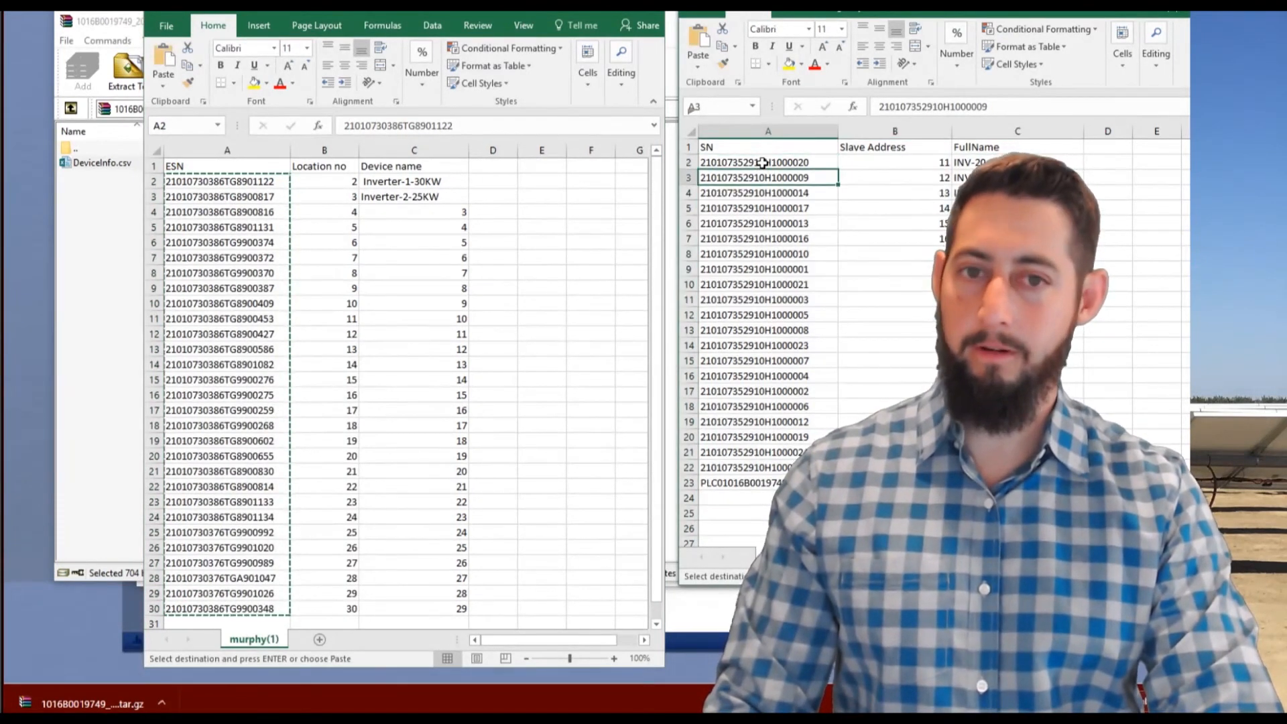
{"action": "key", "text": "ctrl+v"}
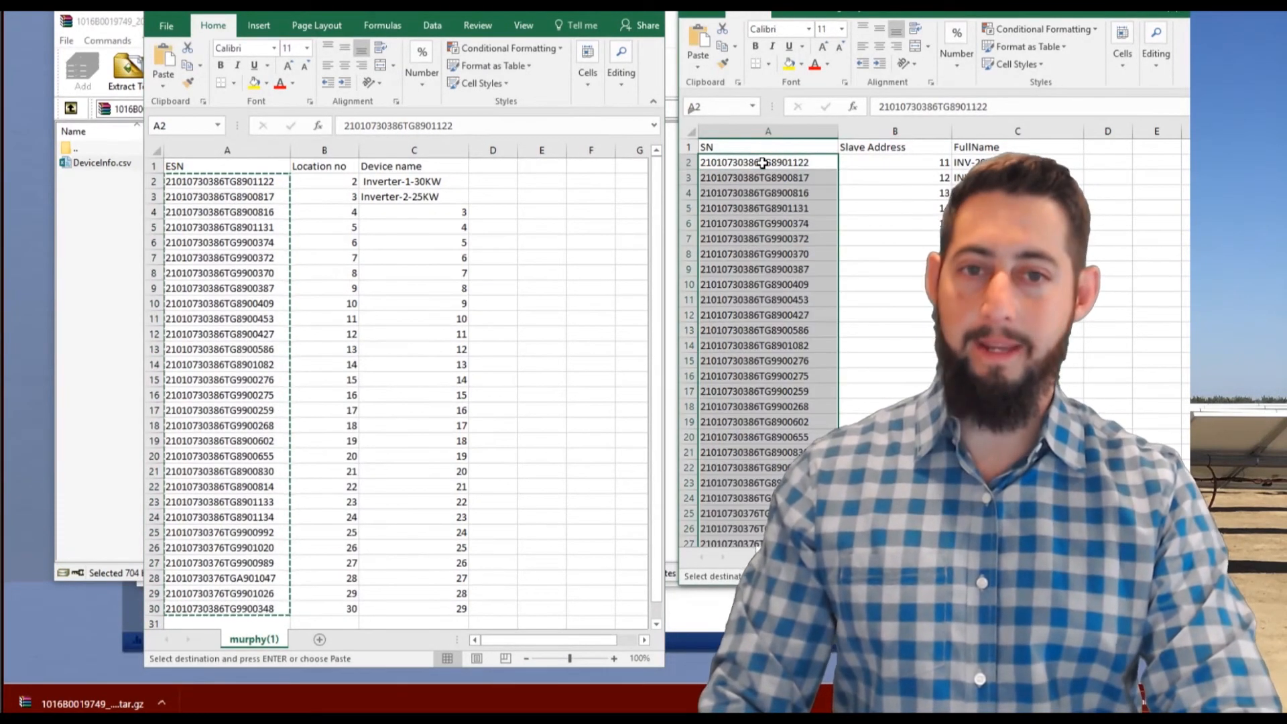
Copy the location numbers in B2:B30 of murphy(1) into the Slave Address column of DeviceInfo, starting at B2.
{"action": "left_click", "coordinate": [870, 285]}
{"action": "left_click_drag", "start_coordinate": [350, 182], "coordinate": [348, 610]}
{"action": "key", "text": "ctrl+c"}
{"action": "key", "text": "ctrl+v"}
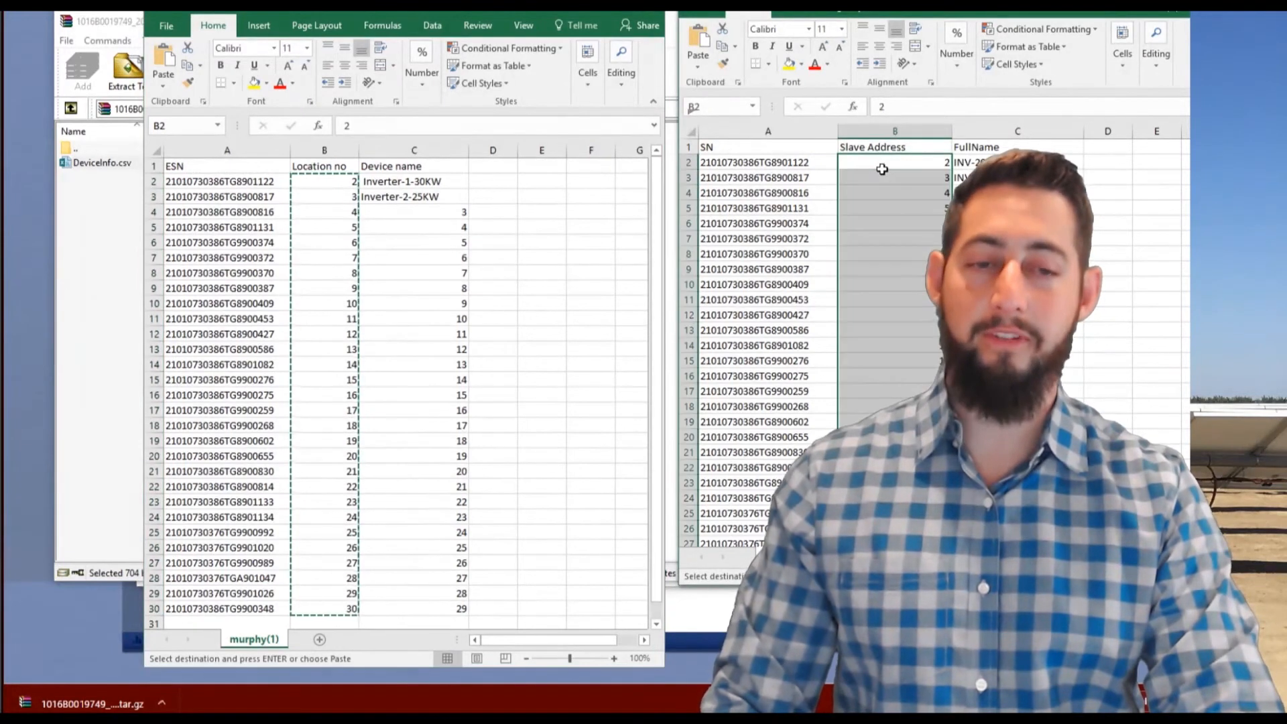
Copy the device names in C2:C30 of murphy(1) into the FullName column of DeviceInfo, starting at C2.
{"action": "left_click", "coordinate": [436, 181]}
{"action": "left_click", "coordinate": [436, 181]}
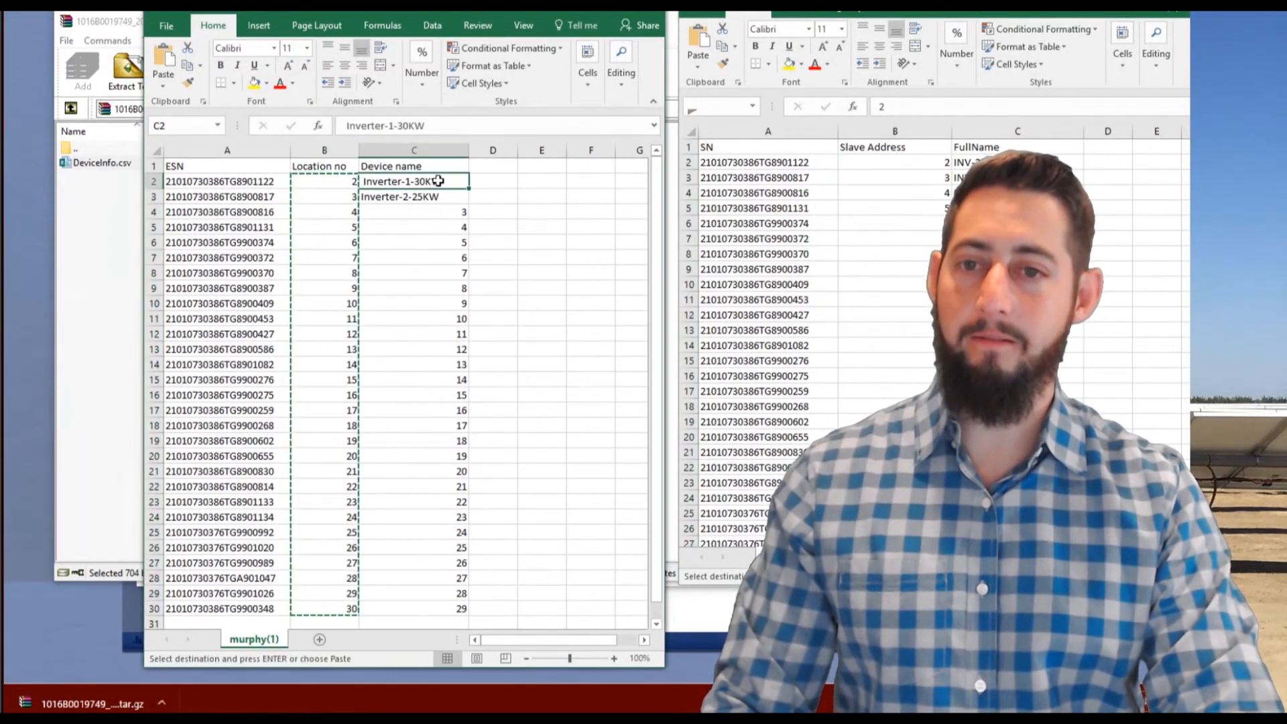
{"action": "left_click_drag", "start_coordinate": [435, 181], "coordinate": [425, 450]}
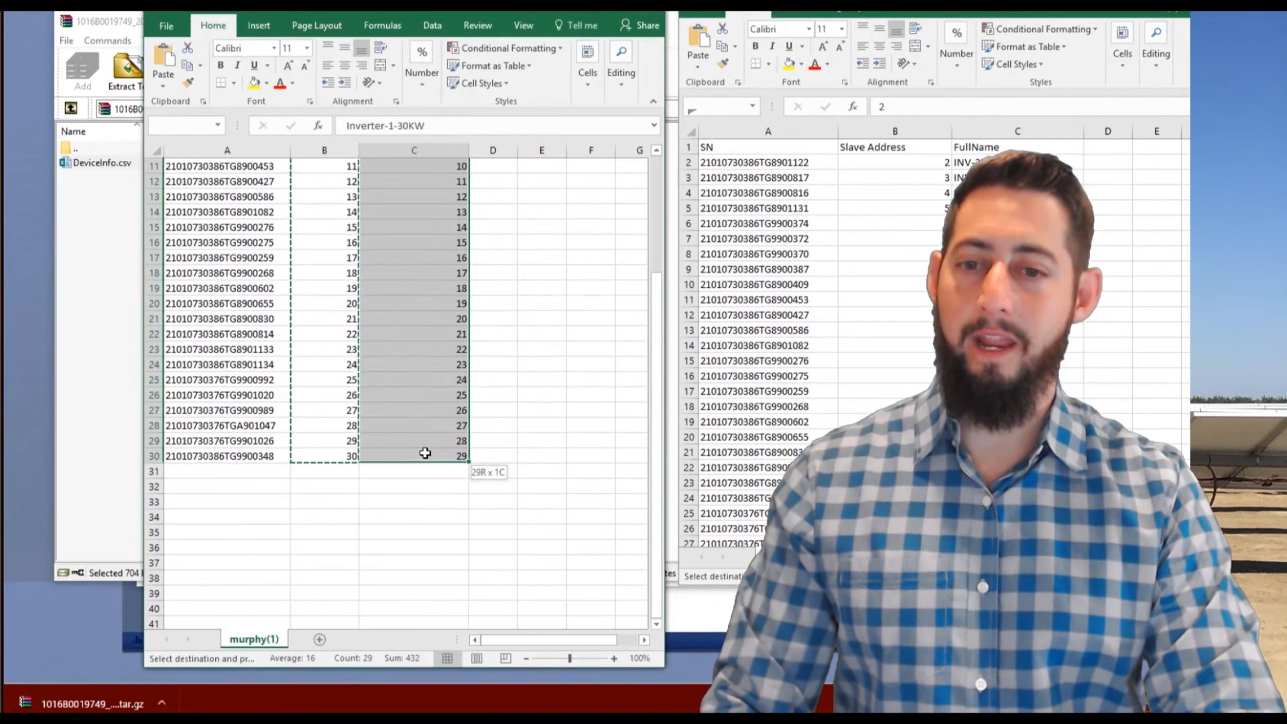
{"action": "key", "text": "ctrl+c"}
{"action": "left_click", "coordinate": [691, 107]}
{"action": "left_click", "coordinate": [468, 389]}
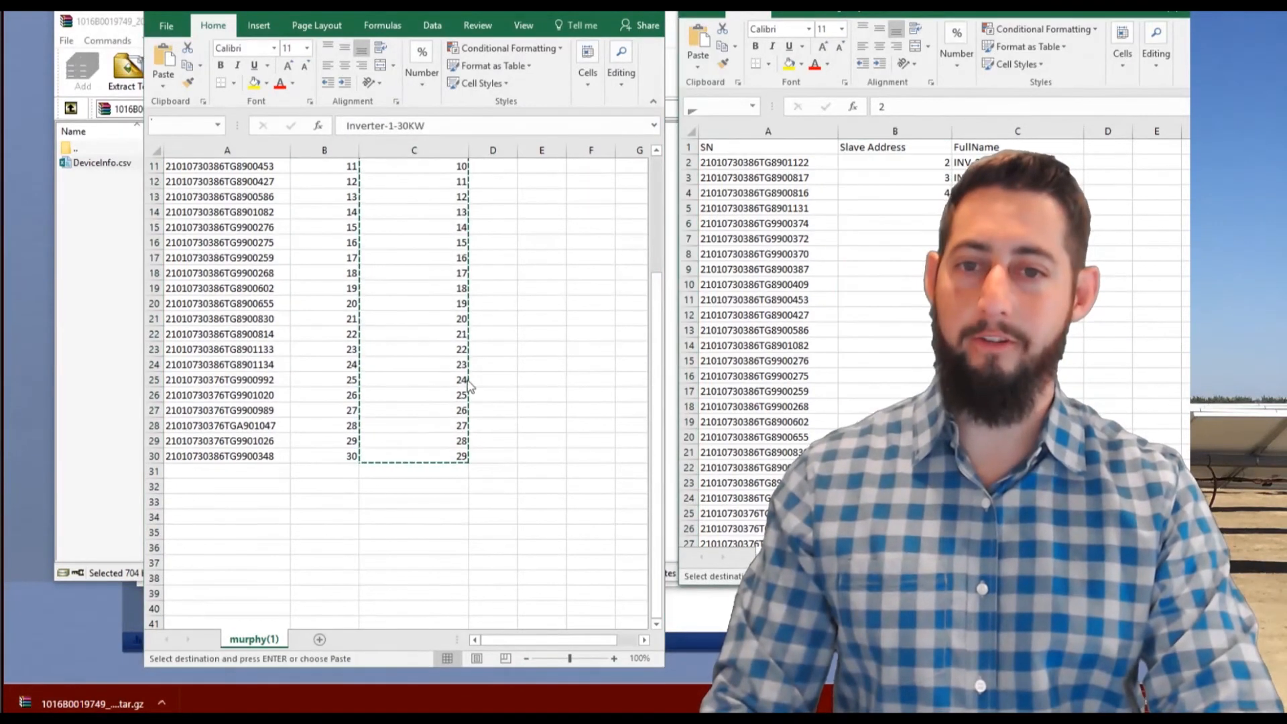
{"action": "scroll", "coordinate": [468, 388], "scroll_direction": "up", "scroll_amount": 4}
{"action": "left_click", "coordinate": [854, 303]}
{"action": "left_click", "coordinate": [969, 163]}
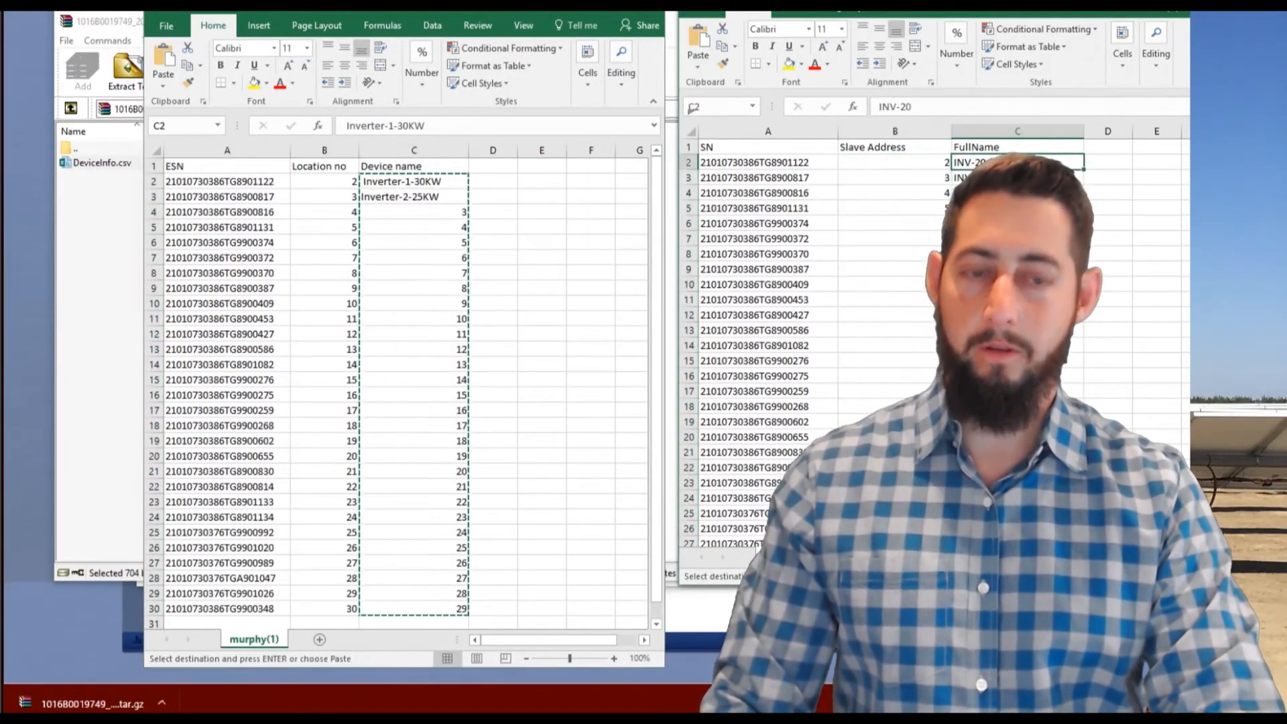
{"action": "key", "text": "ctrl+v"}
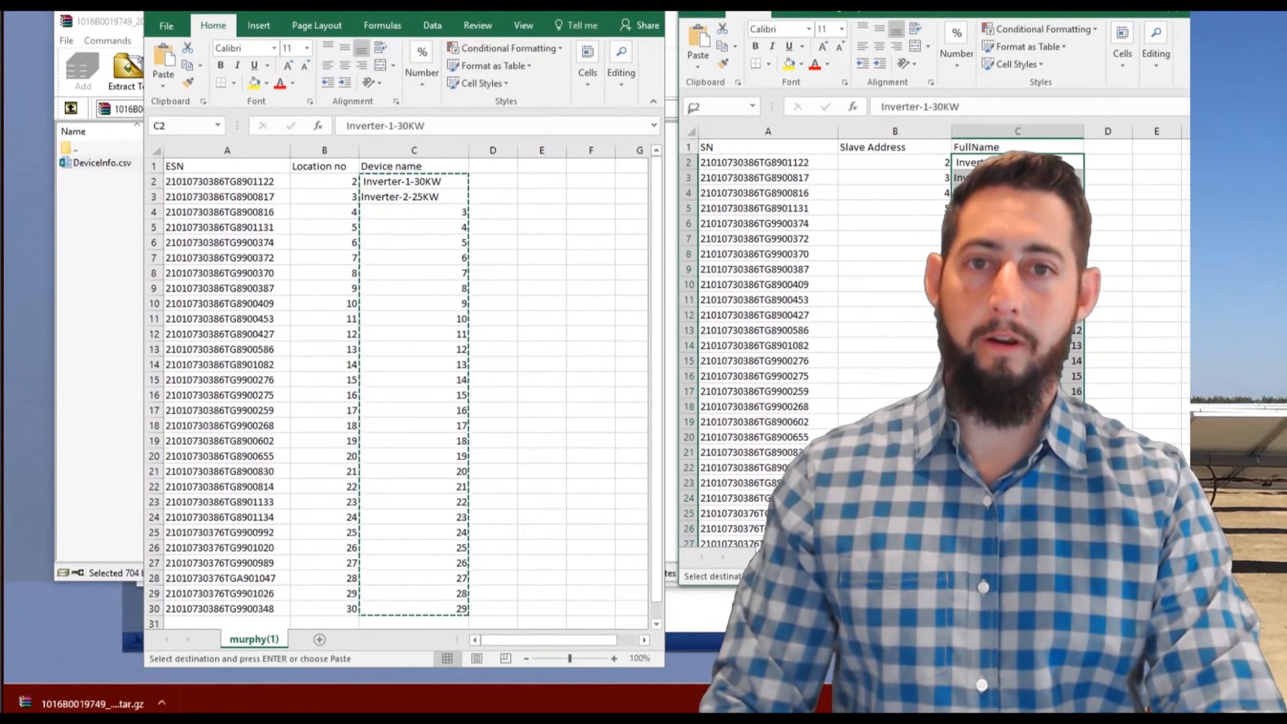
Bring the whole DeviceInfo sheet into view down to row 30 and clear the copy selection.
{"action": "left_click_drag", "start_coordinate": [678, 12], "coordinate": [36, 7]}
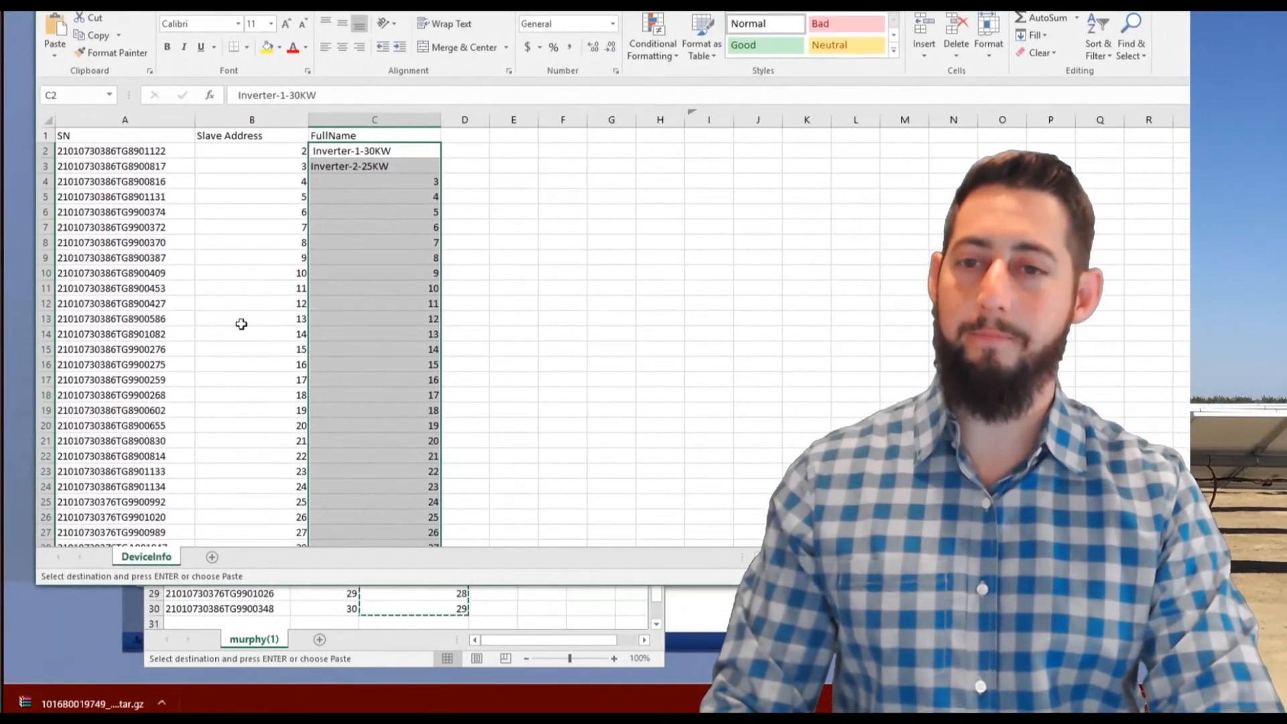
{"action": "left_click_drag", "start_coordinate": [402, 586], "coordinate": [416, 676]}
{"action": "left_click", "coordinate": [463, 531]}
{"action": "left_click", "coordinate": [598, 502]}
{"action": "key", "text": "Escape"}
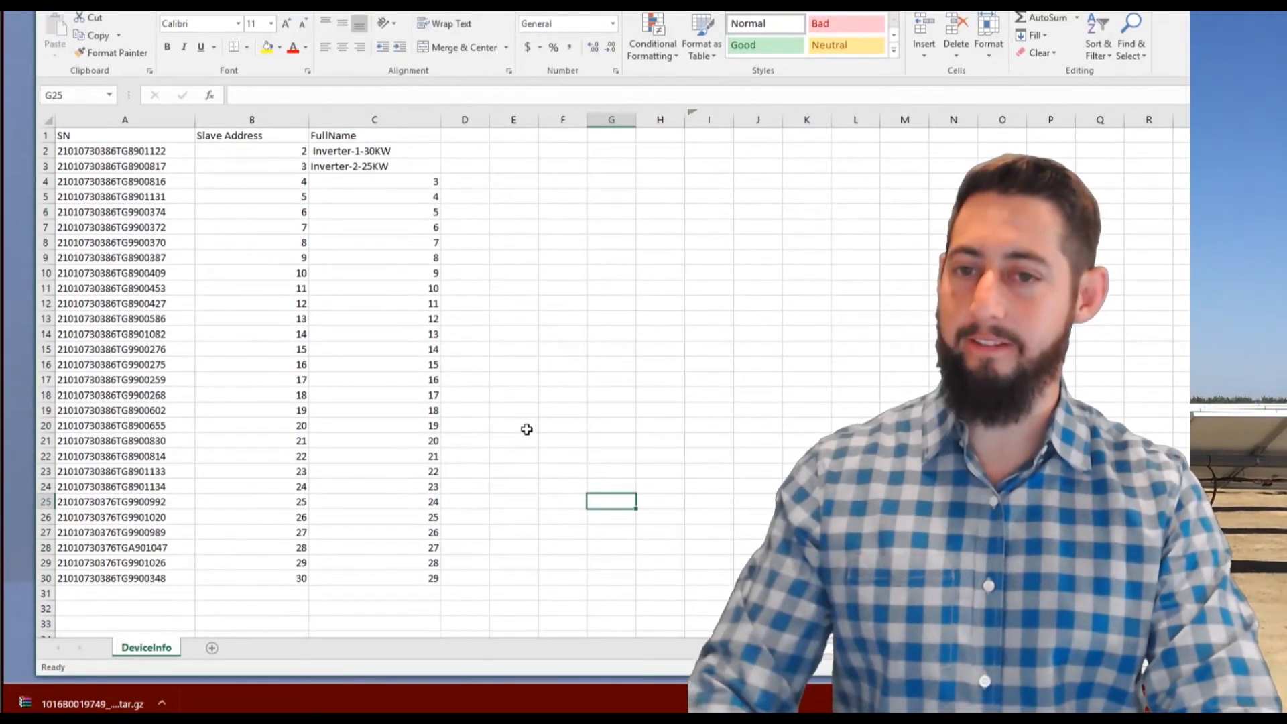
{"action": "left_click", "coordinate": [526, 428]}
Replace the FullName entries in C2 and C3 of DeviceInfo with 1 and 2.
{"action": "left_click_drag", "start_coordinate": [419, 151], "coordinate": [423, 165]}
{"action": "type", "text": "1"}
{"action": "double_click", "coordinate": [423, 167]}
{"action": "type", "text": "2"}
{"action": "left_click", "coordinate": [548, 257]}
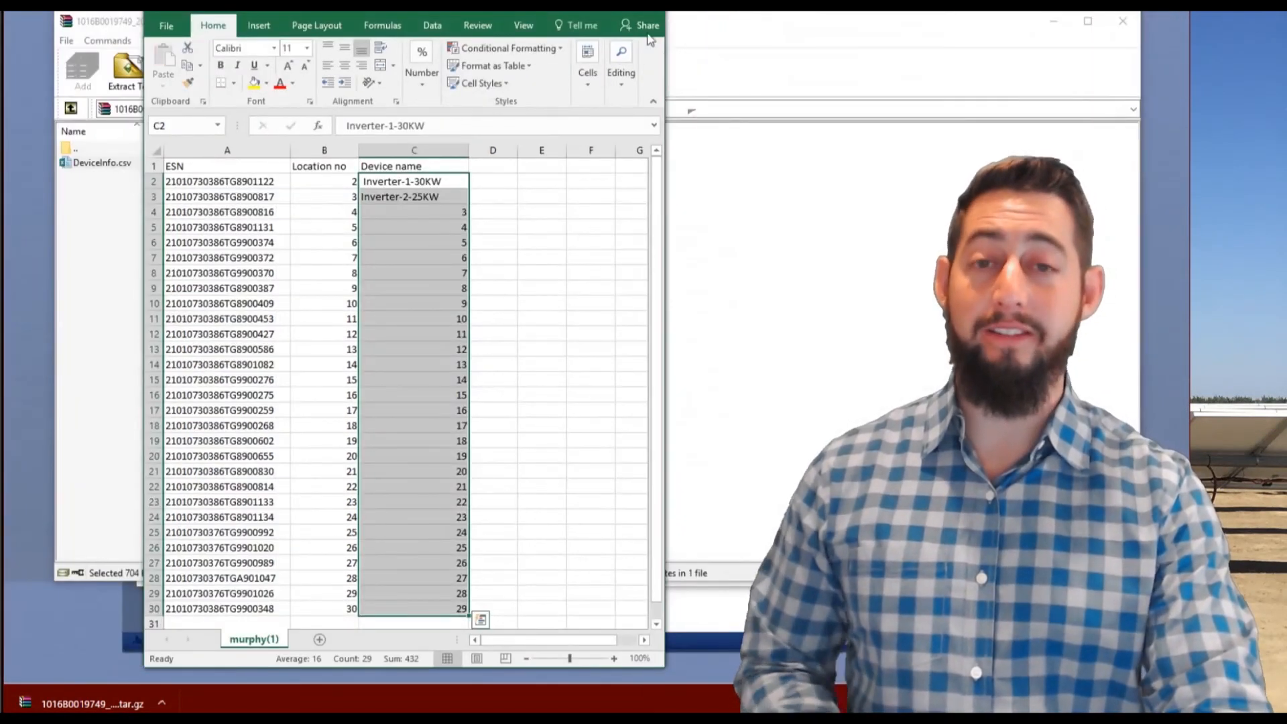
Close murphy(1).csv without saving, and close the archive and Downloads windows to return to the SmartLogger page.
{"action": "left_click", "coordinate": [657, 14]}
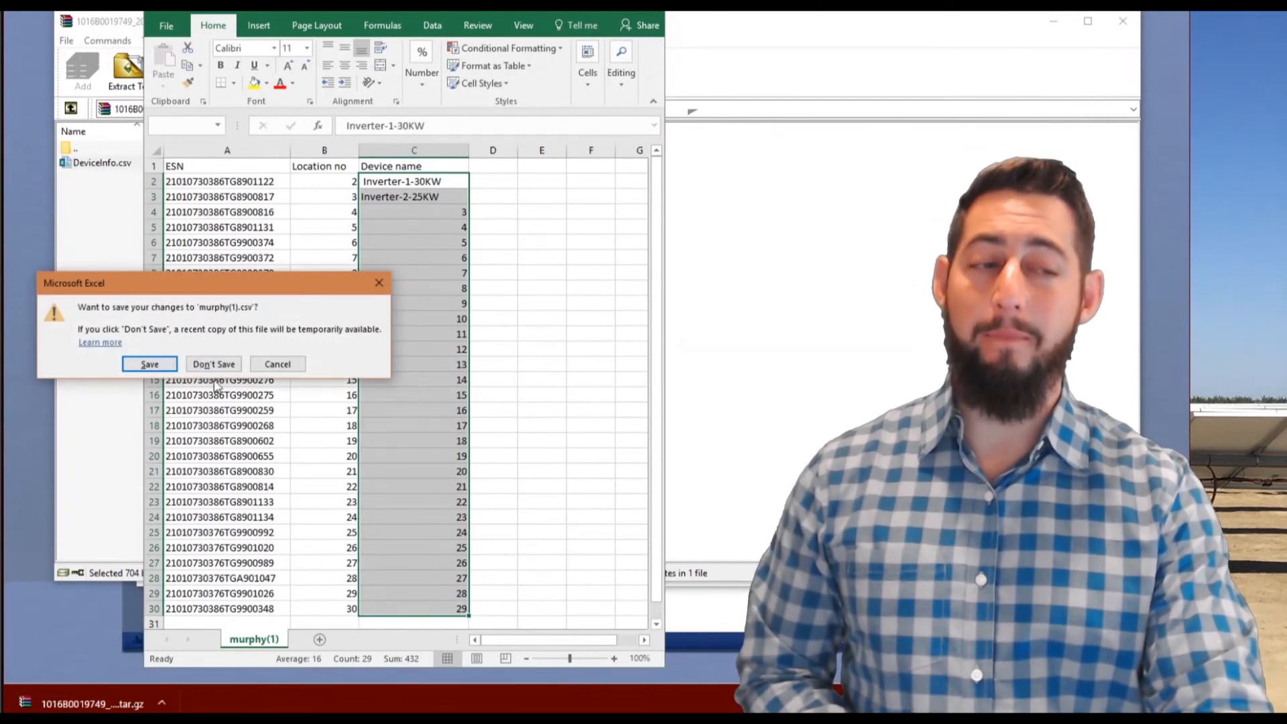
{"action": "left_click_drag", "start_coordinate": [227, 277], "coordinate": [393, 242]}
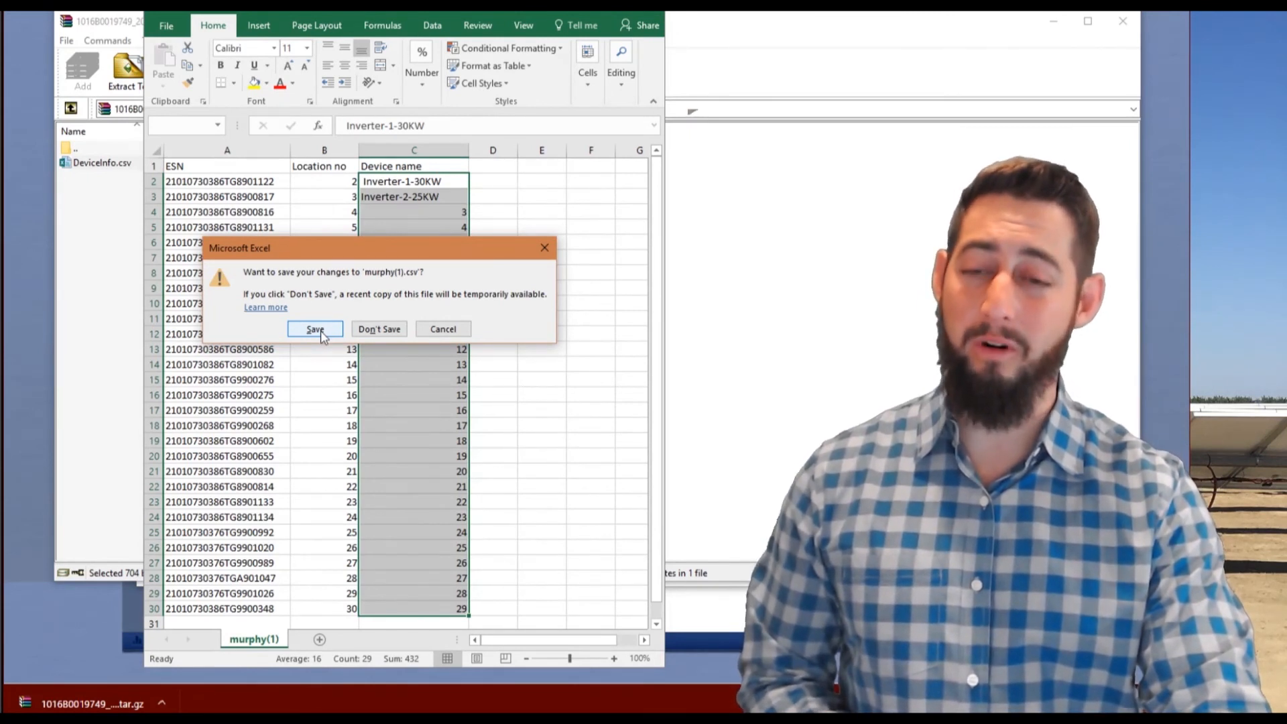
{"action": "left_click", "coordinate": [388, 331]}
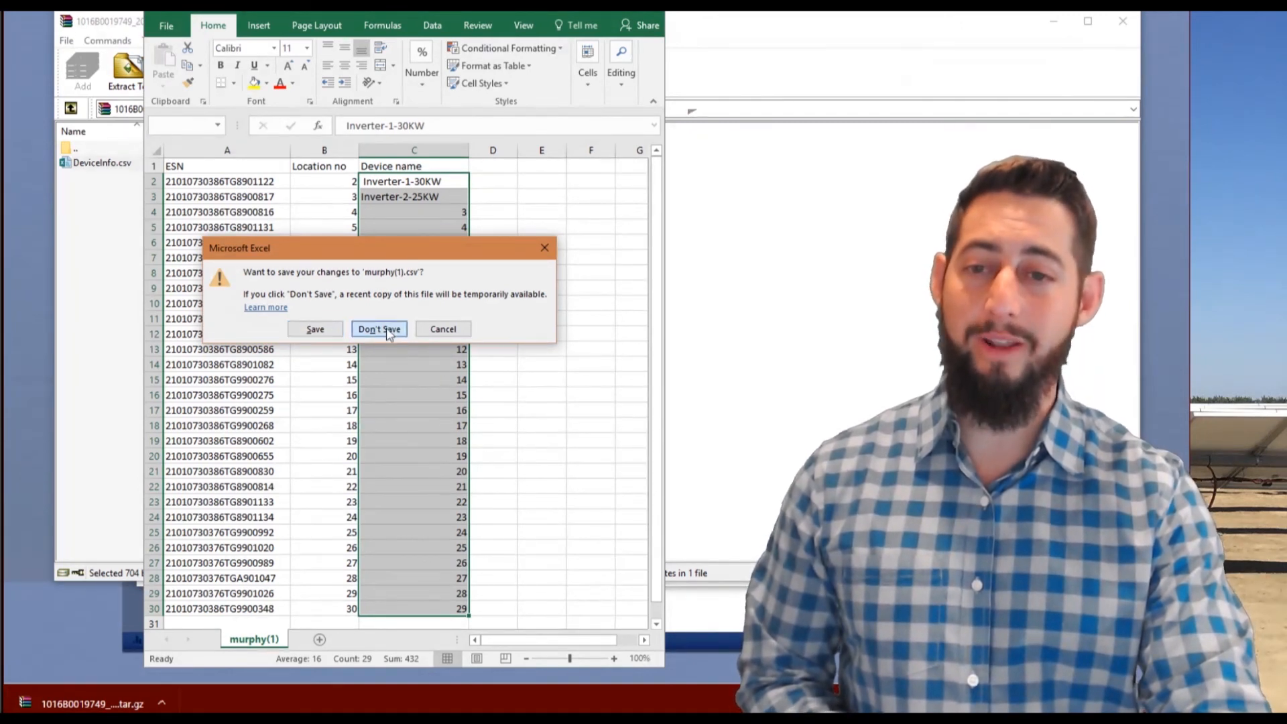
{"action": "left_click", "coordinate": [1123, 21]}
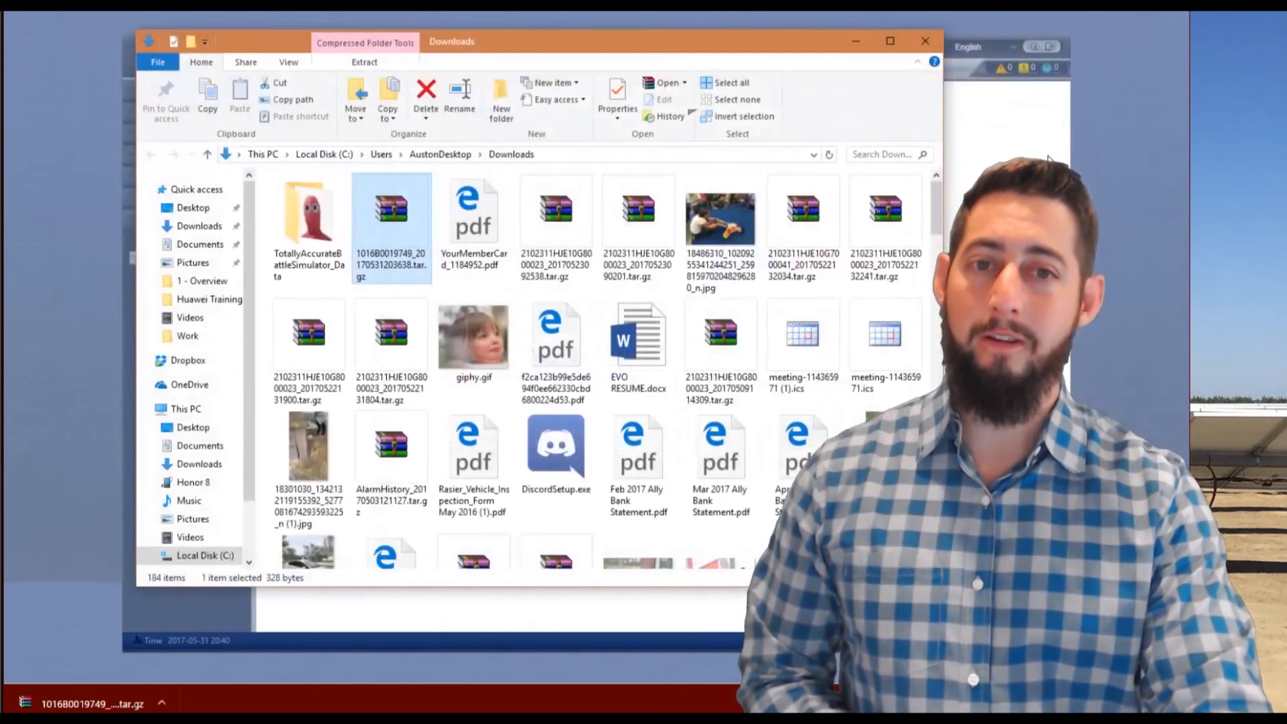
{"action": "left_click", "coordinate": [937, 40]}
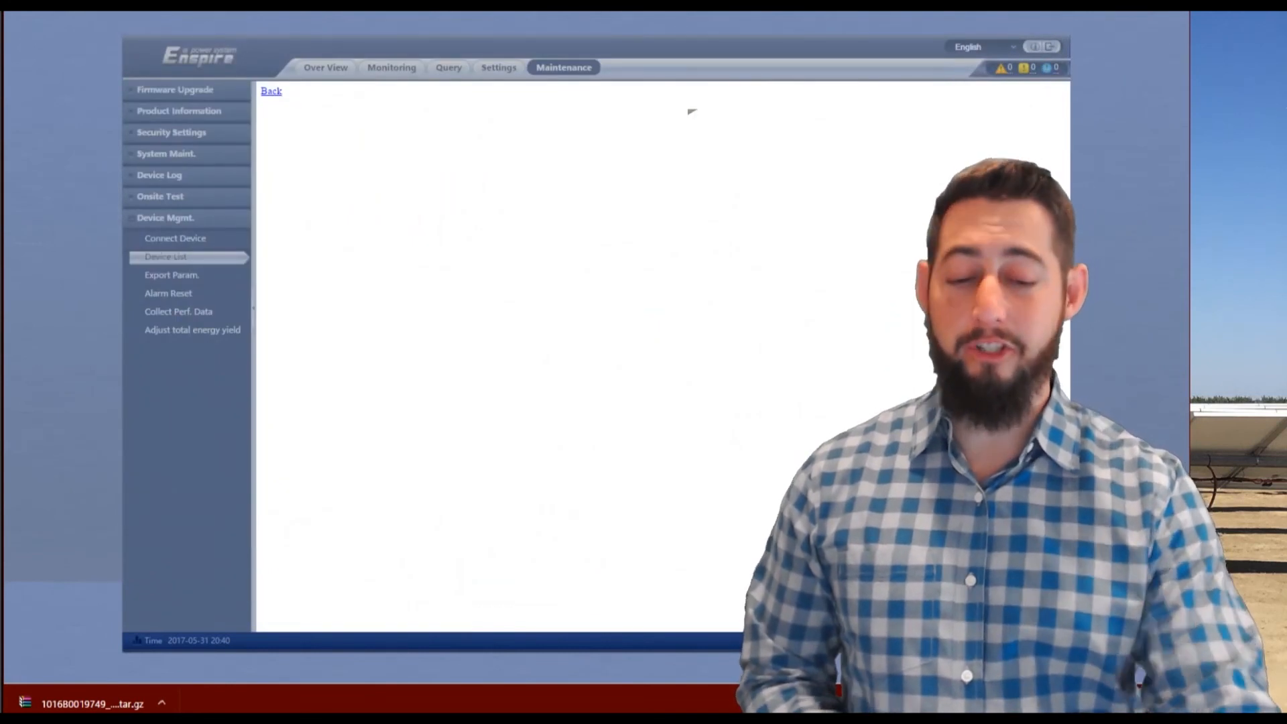